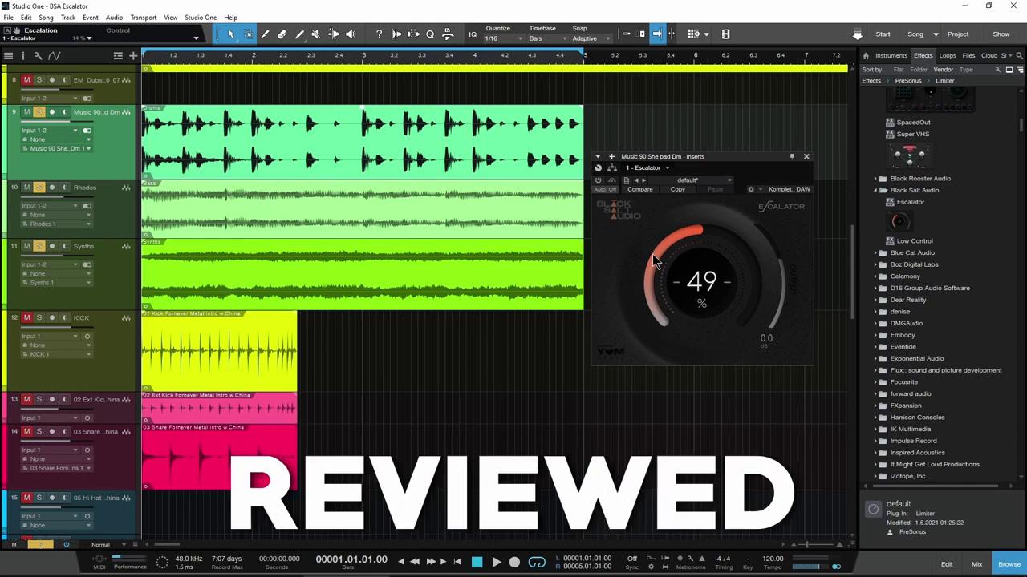
Try a range of Escalator drive and output settings on the pad, resetting output to 0.0 dB
{"action": "left_click_drag", "start_coordinate": [652, 254], "coordinate": [650, 294]}
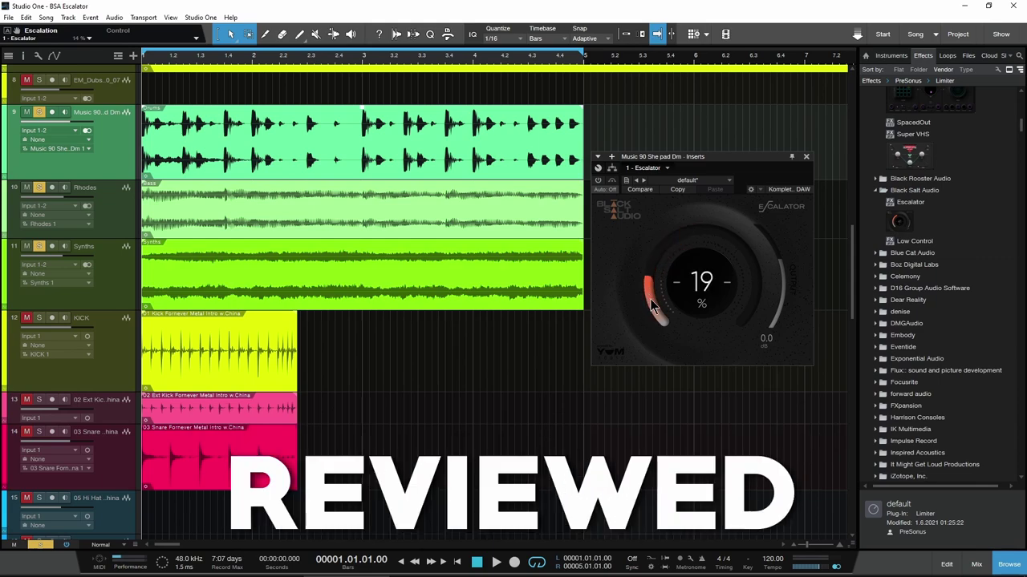
{"action": "mouse_move", "coordinate": [651, 303]}
{"action": "left_mouse_down"}
{"action": "mouse_move", "coordinate": [662, 240]}
{"action": "mouse_move", "coordinate": [653, 313]}
{"action": "mouse_move", "coordinate": [648, 281]}
{"action": "left_mouse_up"}
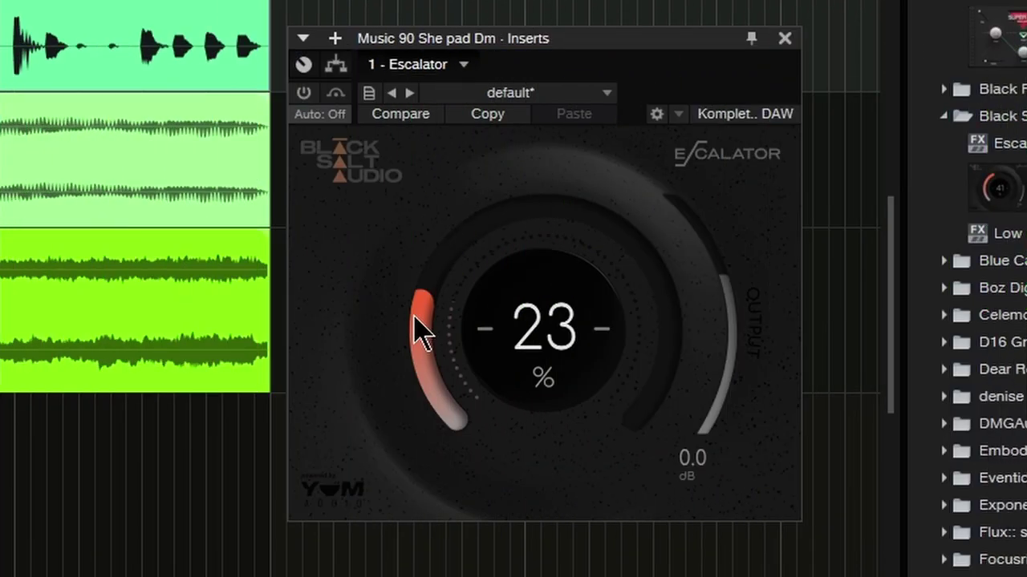
{"action": "left_click_drag", "start_coordinate": [414, 316], "coordinate": [415, 319]}
{"action": "mouse_move", "coordinate": [416, 321]}
{"action": "left_mouse_down"}
{"action": "mouse_move", "coordinate": [441, 229]}
{"action": "mouse_move", "coordinate": [435, 240]}
{"action": "mouse_move", "coordinate": [495, 164]}
{"action": "left_mouse_up"}
{"action": "mouse_move", "coordinate": [523, 210]}
{"action": "left_mouse_down"}
{"action": "mouse_move", "coordinate": [557, 214]}
{"action": "mouse_move", "coordinate": [467, 361]}
{"action": "left_mouse_up"}
{"action": "mouse_move", "coordinate": [729, 292]}
{"action": "left_mouse_down"}
{"action": "mouse_move", "coordinate": [731, 420]}
{"action": "mouse_move", "coordinate": [727, 348]}
{"action": "mouse_move", "coordinate": [732, 369]}
{"action": "left_mouse_up"}
{"action": "mouse_move", "coordinate": [394, 348]}
{"action": "left_mouse_down"}
{"action": "mouse_move", "coordinate": [444, 374]}
{"action": "mouse_move", "coordinate": [440, 367]}
{"action": "mouse_move", "coordinate": [572, 375]}
{"action": "left_mouse_up"}
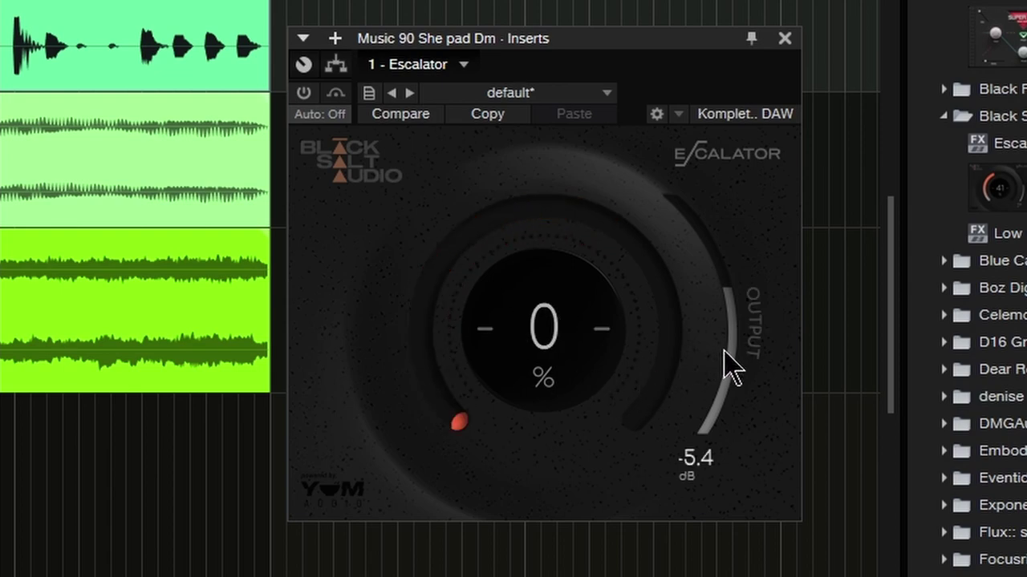
{"action": "double_click", "coordinate": [699, 398]}
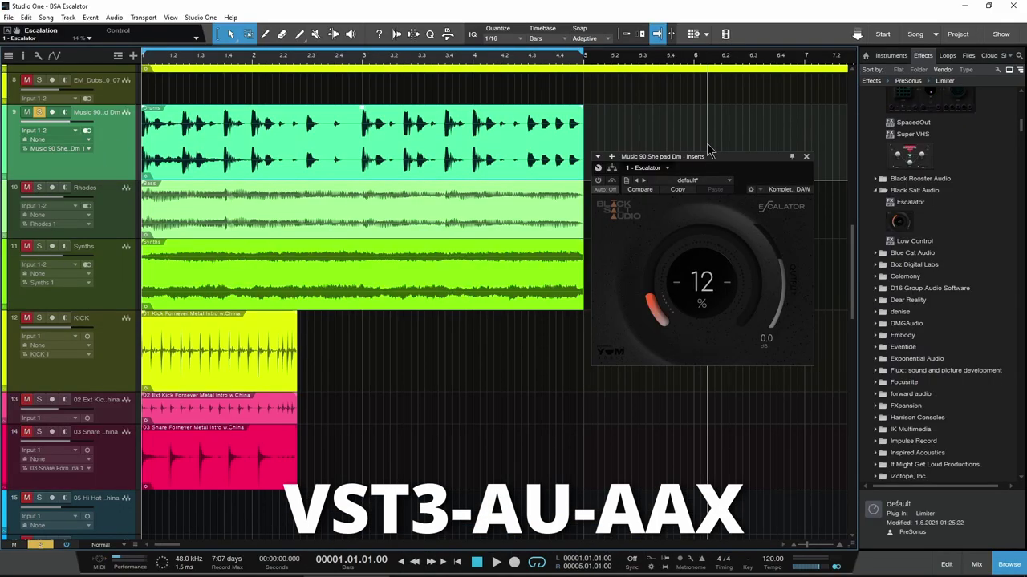
Play back the song to hear the pad's current saturation
{"action": "left_click_drag", "start_coordinate": [708, 157], "coordinate": [711, 150]}
{"action": "key", "text": "space"}
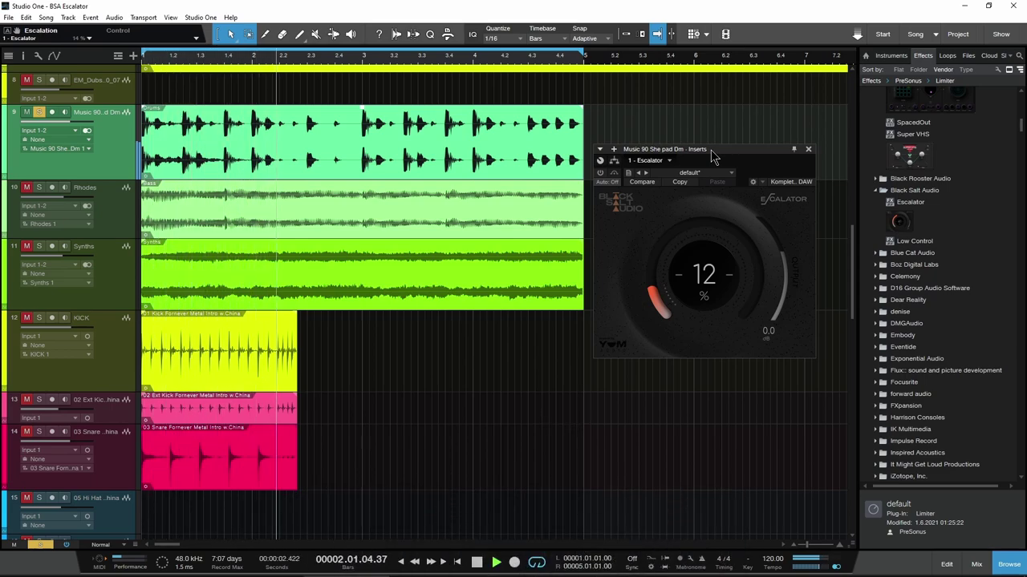
{"action": "key", "text": "space"}
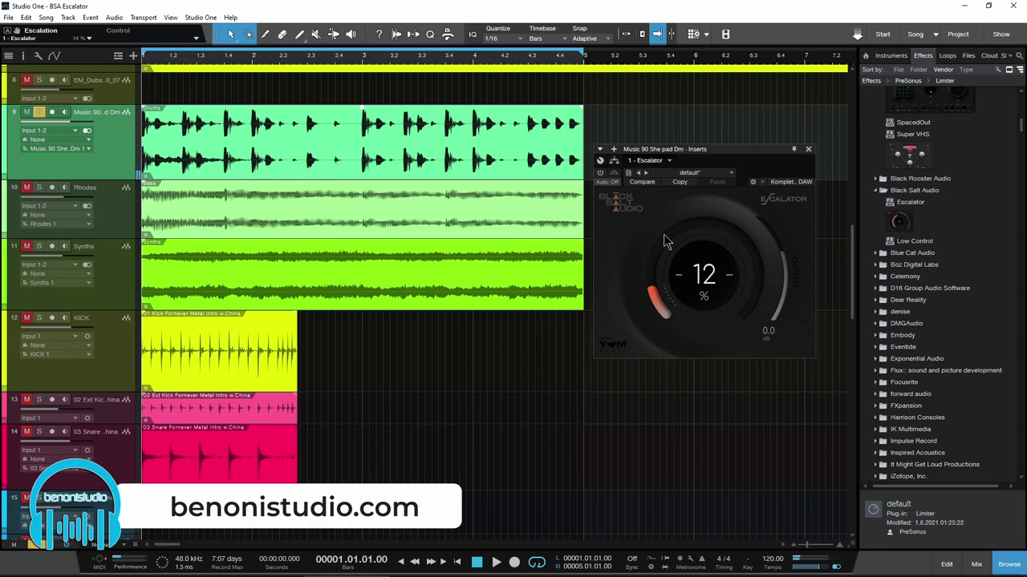
Enable the pad's Escalator and dial in 41% drive with output at -1.6 dB
{"action": "left_click", "coordinate": [600, 173]}
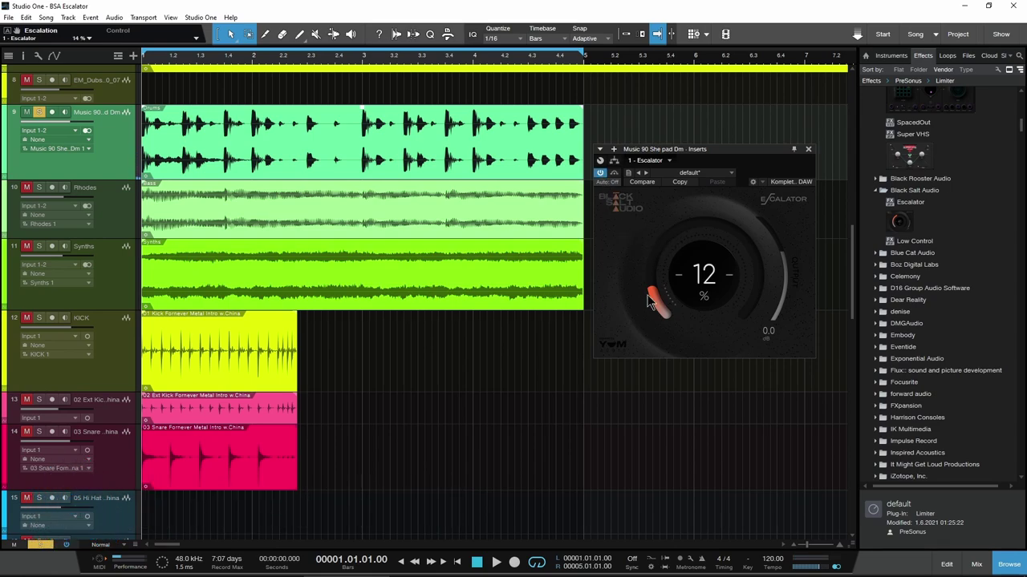
{"action": "mouse_move", "coordinate": [651, 301]}
{"action": "left_mouse_down"}
{"action": "mouse_move", "coordinate": [670, 325]}
{"action": "mouse_move", "coordinate": [668, 247]}
{"action": "left_mouse_up"}
{"action": "key", "text": "space"}
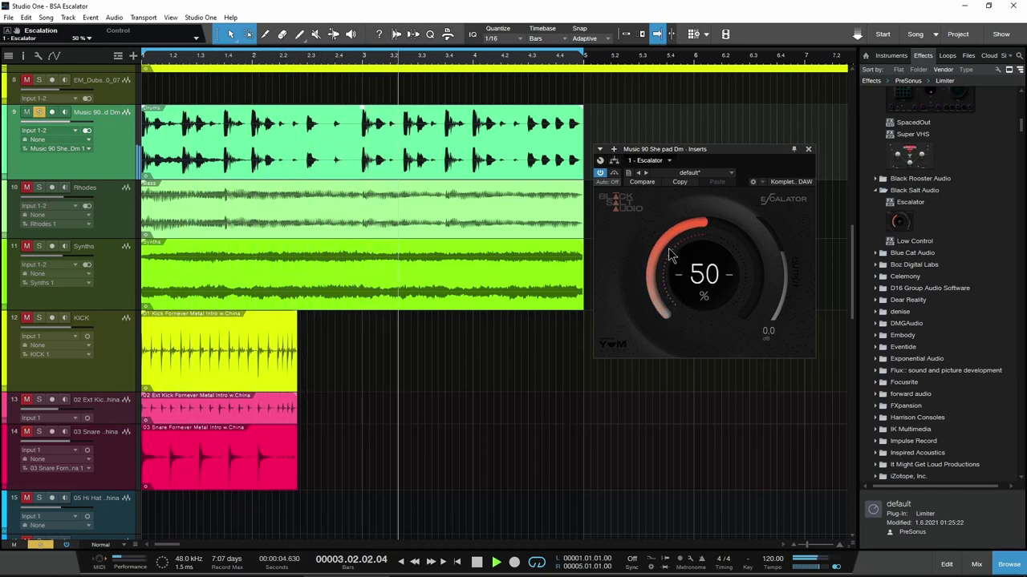
{"action": "mouse_move", "coordinate": [668, 248]}
{"action": "left_mouse_down"}
{"action": "mouse_move", "coordinate": [673, 204]}
{"action": "mouse_move", "coordinate": [642, 156]}
{"action": "mouse_move", "coordinate": [687, 224]}
{"action": "mouse_move", "coordinate": [665, 353]}
{"action": "mouse_move", "coordinate": [623, 367]}
{"action": "mouse_move", "coordinate": [591, 316]}
{"action": "mouse_move", "coordinate": [609, 229]}
{"action": "mouse_move", "coordinate": [646, 156]}
{"action": "left_mouse_up"}
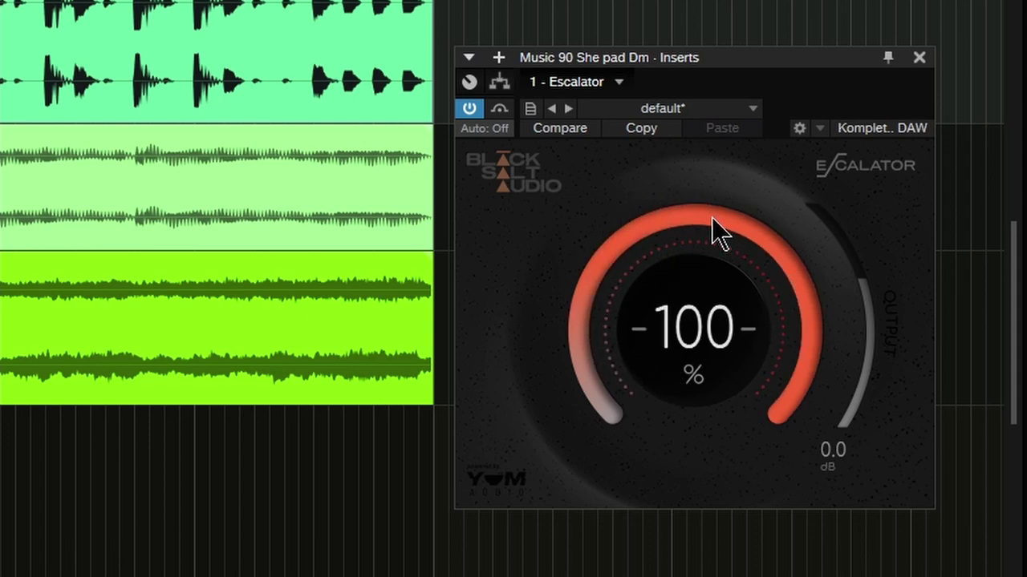
{"action": "mouse_move", "coordinate": [711, 217]}
{"action": "left_mouse_down"}
{"action": "mouse_move", "coordinate": [646, 344]}
{"action": "mouse_move", "coordinate": [591, 328]}
{"action": "mouse_move", "coordinate": [593, 300]}
{"action": "left_mouse_up"}
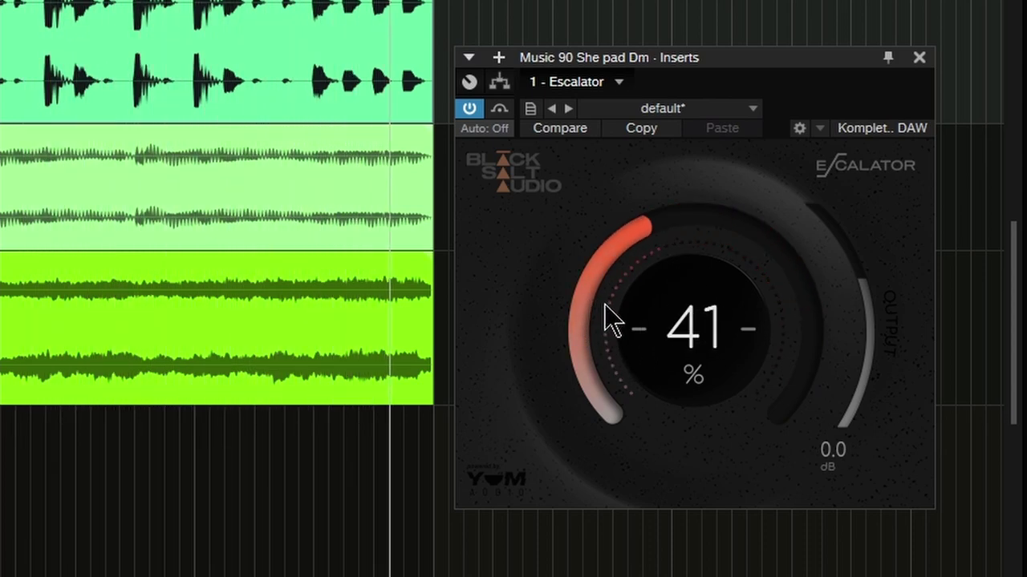
{"action": "left_click_drag", "start_coordinate": [866, 287], "coordinate": [863, 293]}
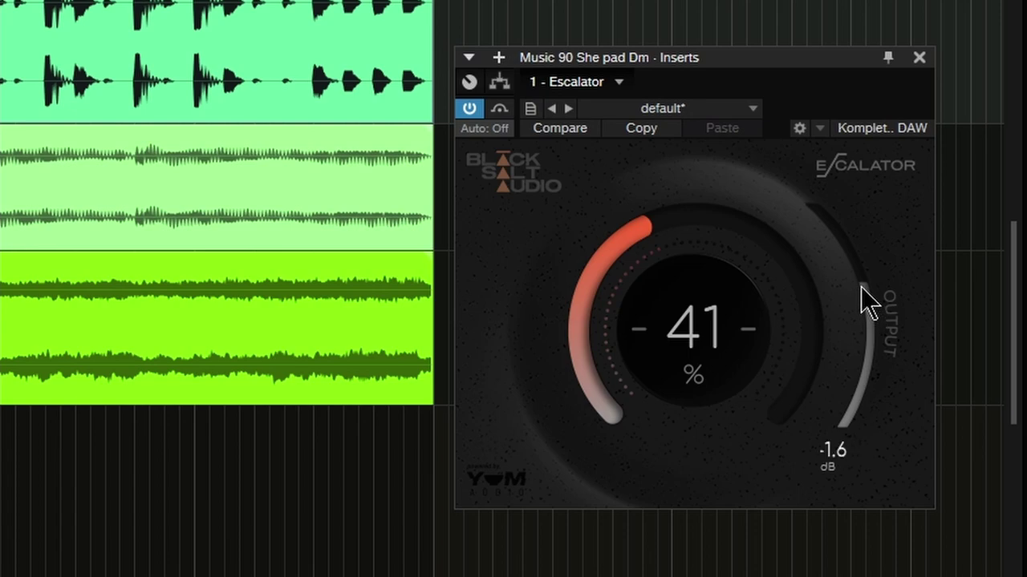
Bring up the Rhodes track's Escalator and start playback
{"action": "left_click", "coordinate": [16, 184]}
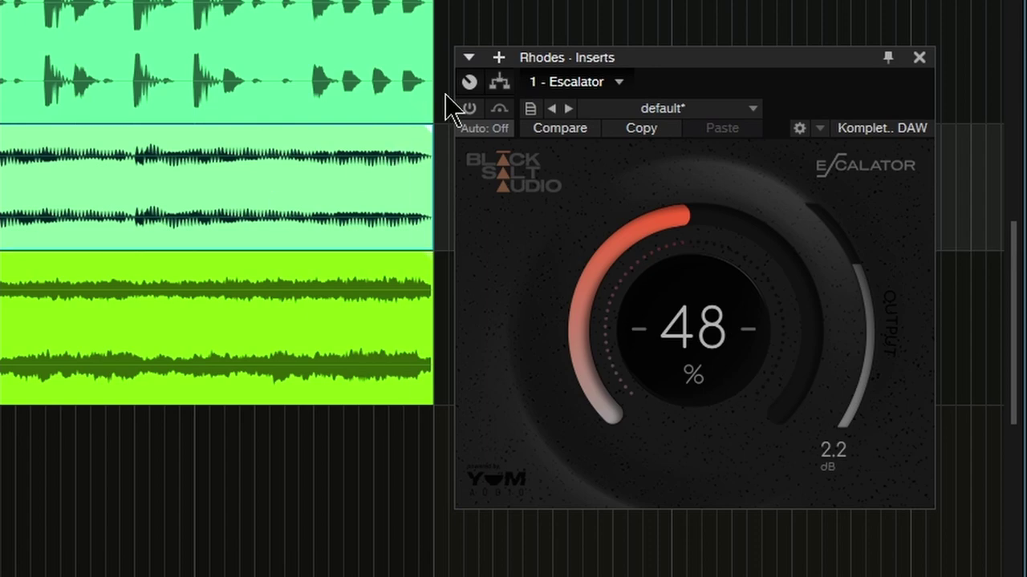
{"action": "left_click_drag", "start_coordinate": [560, 56], "coordinate": [572, 53]}
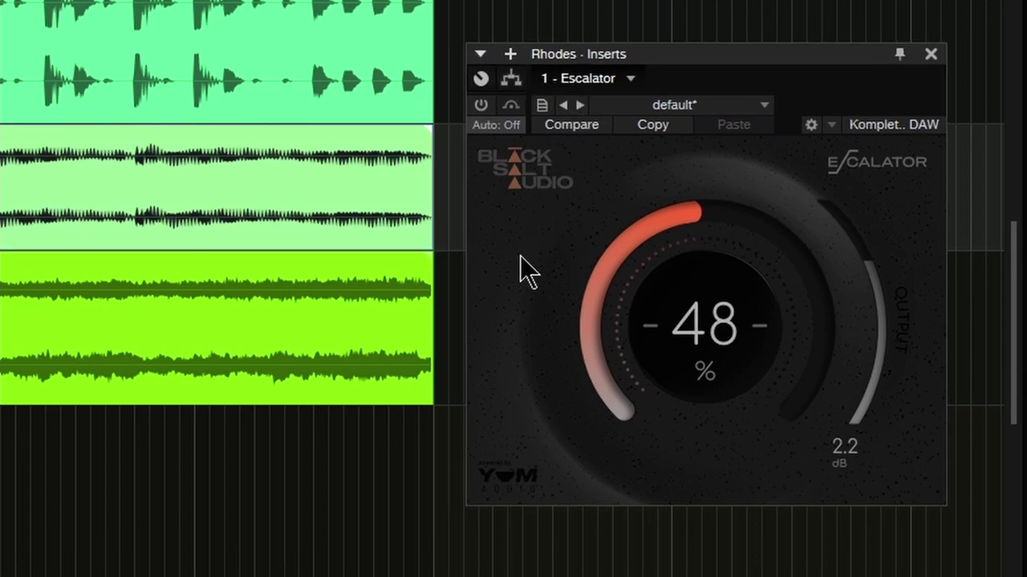
{"action": "key", "text": "space"}
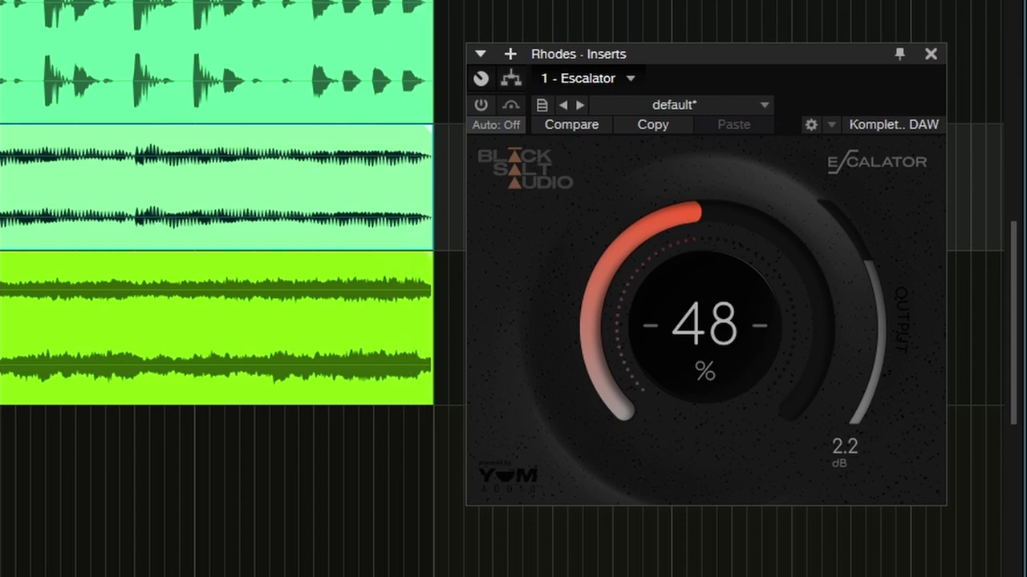
Enable the Rhodes Escalator at 49% drive and compare it against bypass
{"action": "left_click", "coordinate": [480, 106]}
{"action": "mouse_move", "coordinate": [643, 239]}
{"action": "left_mouse_down"}
{"action": "mouse_move", "coordinate": [651, 219]}
{"action": "mouse_move", "coordinate": [649, 266]}
{"action": "left_mouse_up"}
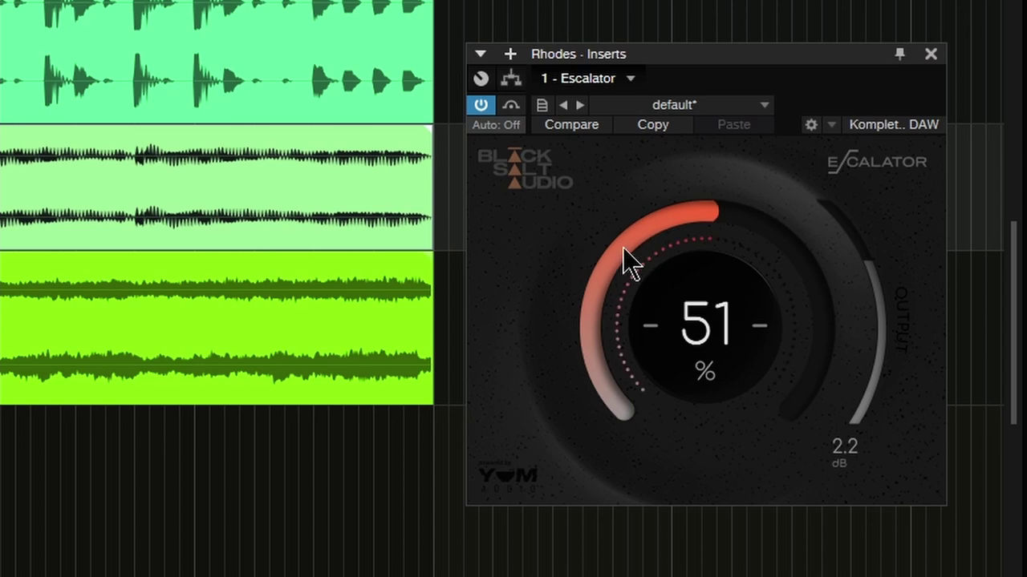
{"action": "left_click_drag", "start_coordinate": [622, 248], "coordinate": [622, 251]}
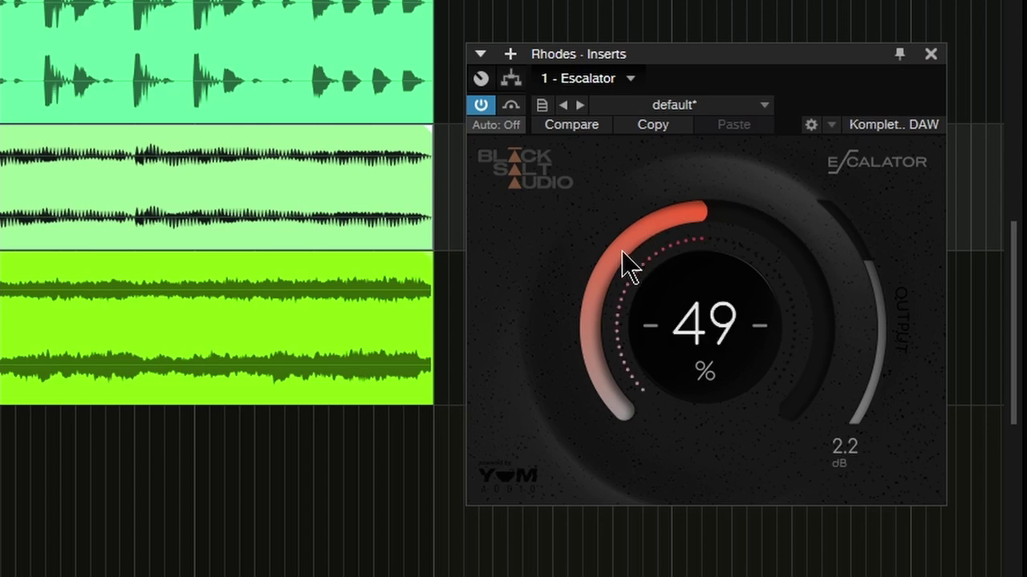
{"action": "left_click", "coordinate": [477, 105]}
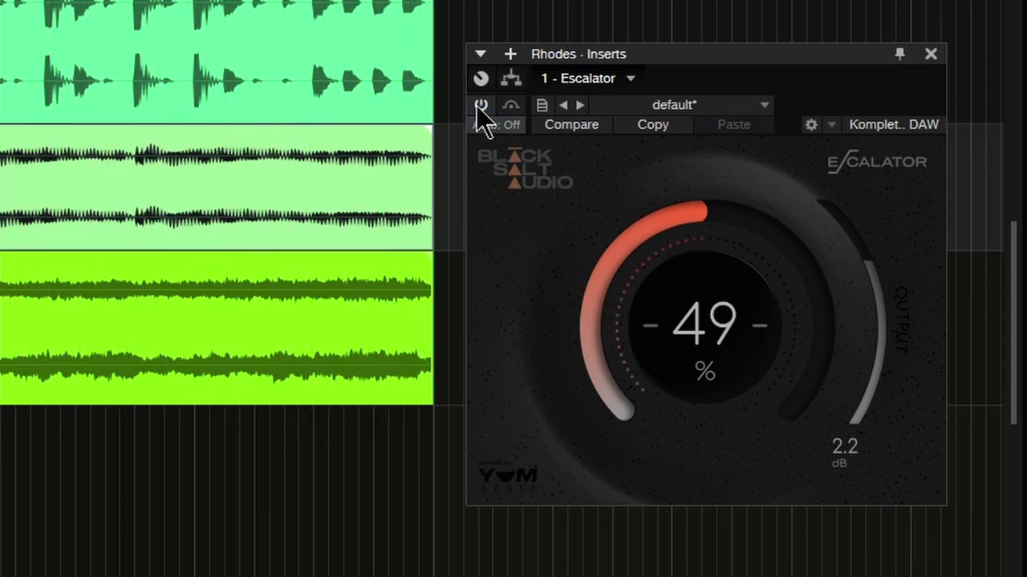
{"action": "left_click", "coordinate": [479, 105]}
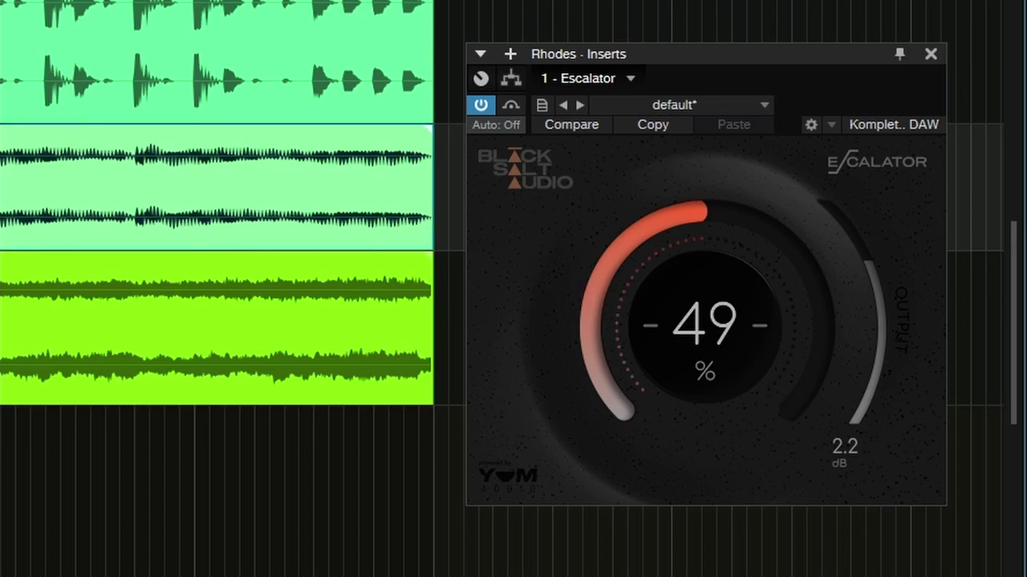
{"action": "key", "text": "Down"}
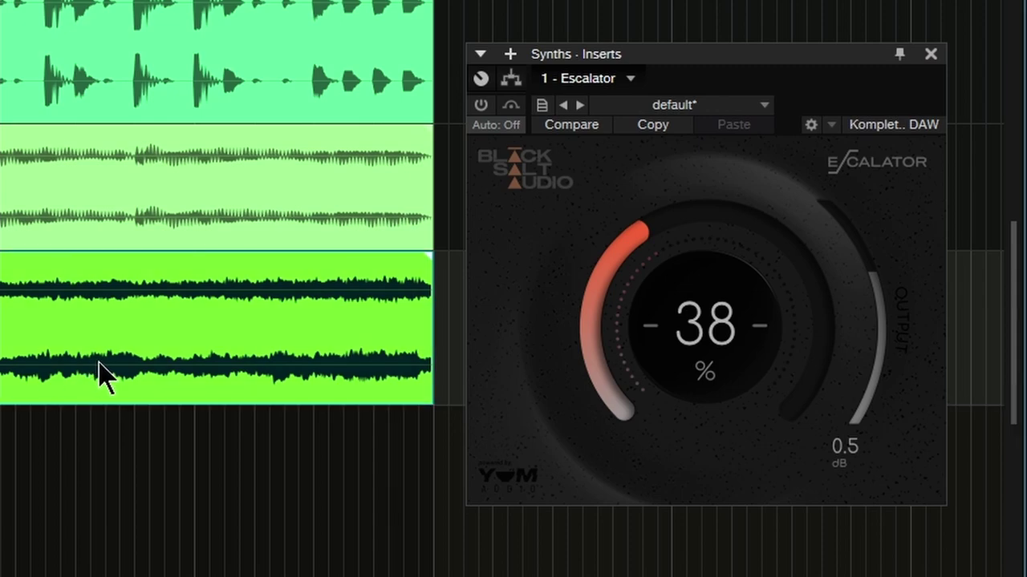
Switch on the Synths track's Escalator, leaving it at about 37% drive
{"action": "left_click_drag", "start_coordinate": [681, 63], "coordinate": [682, 82]}
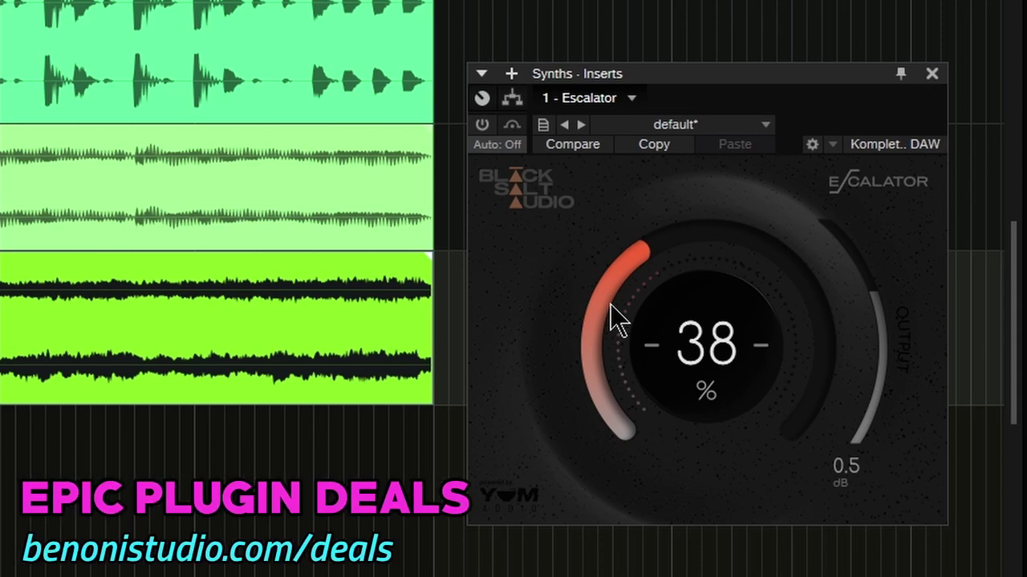
{"action": "left_click", "coordinate": [482, 126]}
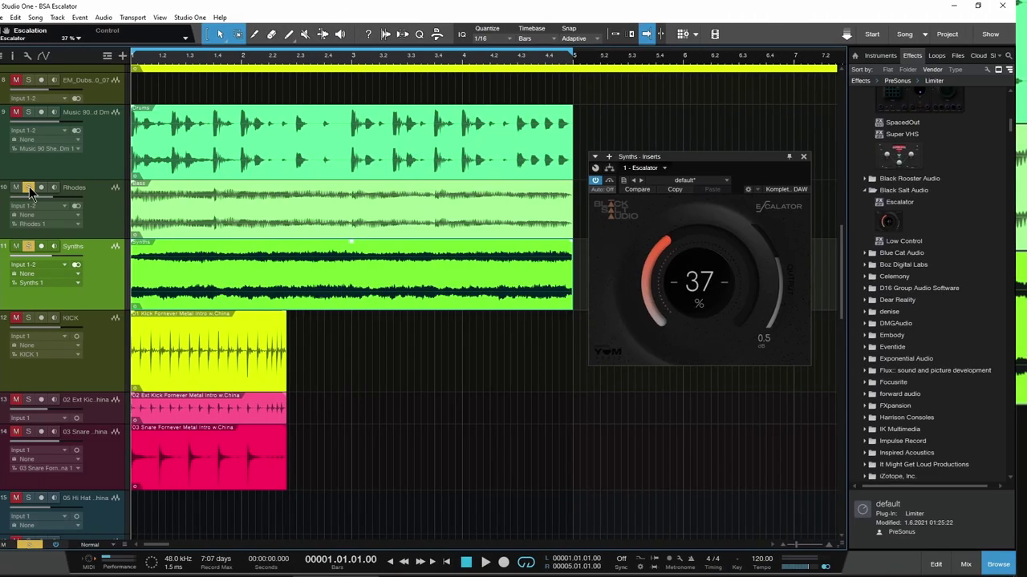
Close the Synths Escalator, open the mixer and play the song
{"action": "left_click", "coordinate": [814, 157]}
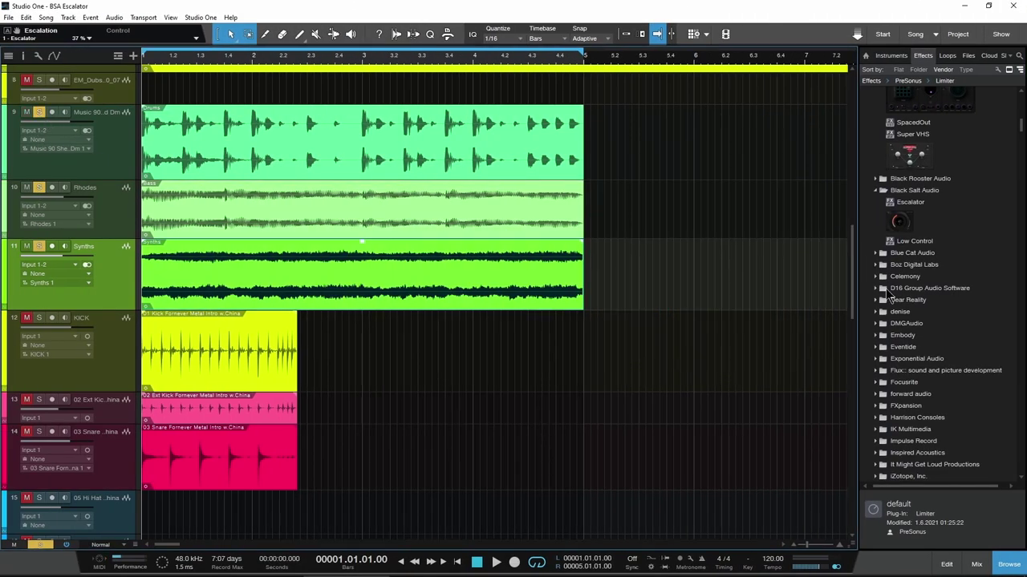
{"action": "left_click", "coordinate": [979, 566]}
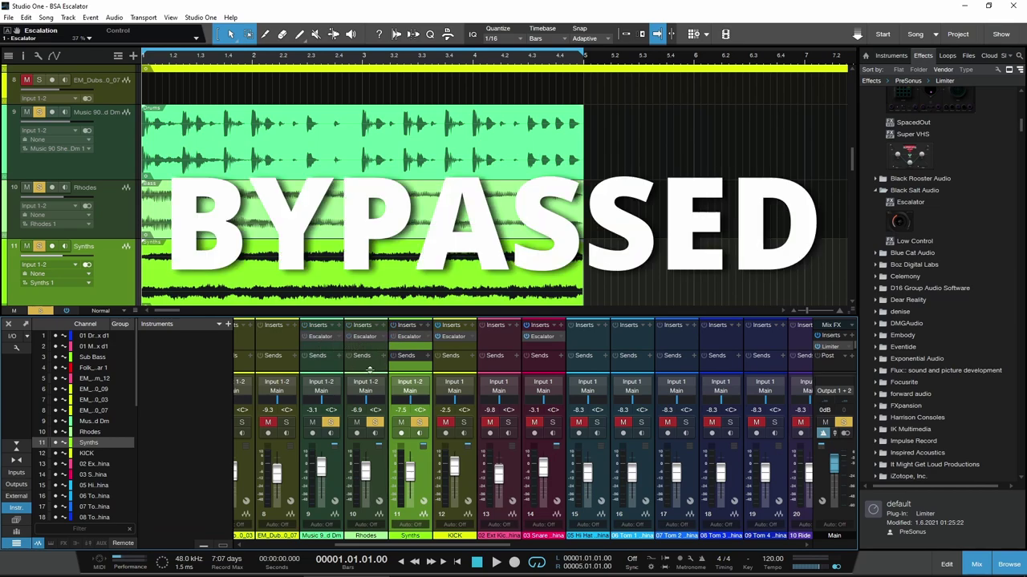
{"action": "key", "text": "space"}
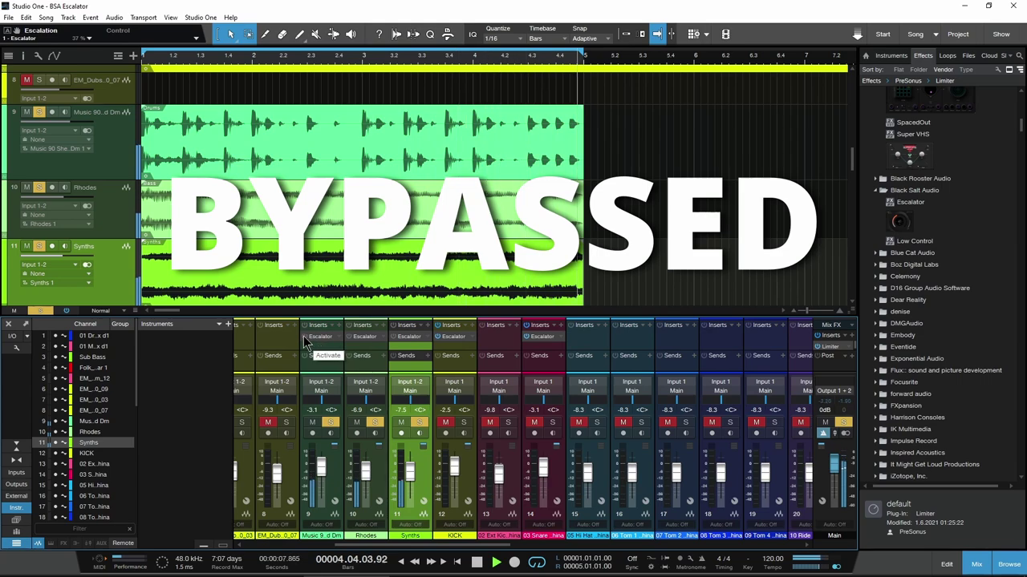
{"action": "key", "text": "space"}
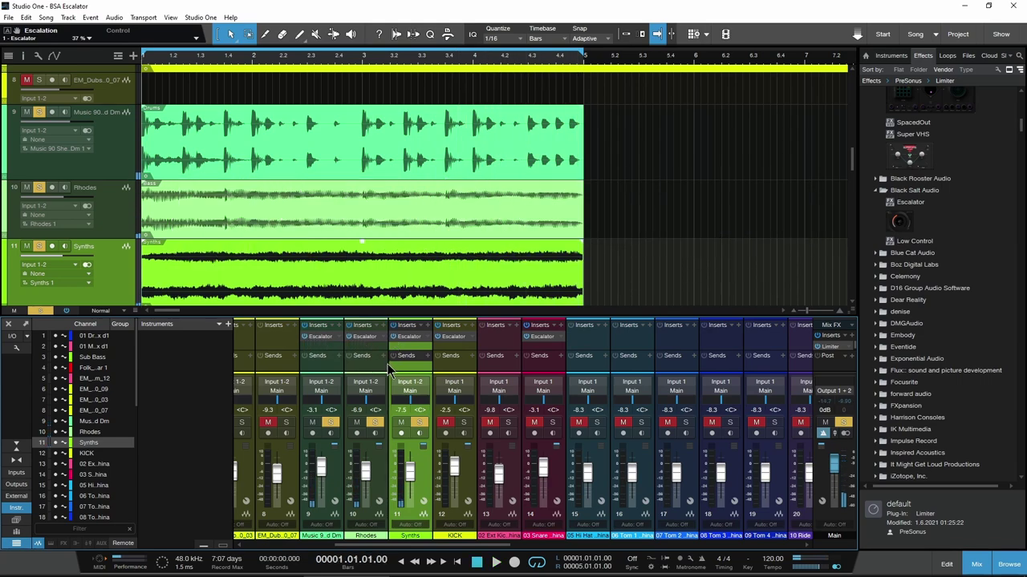
{"action": "key", "text": "space"}
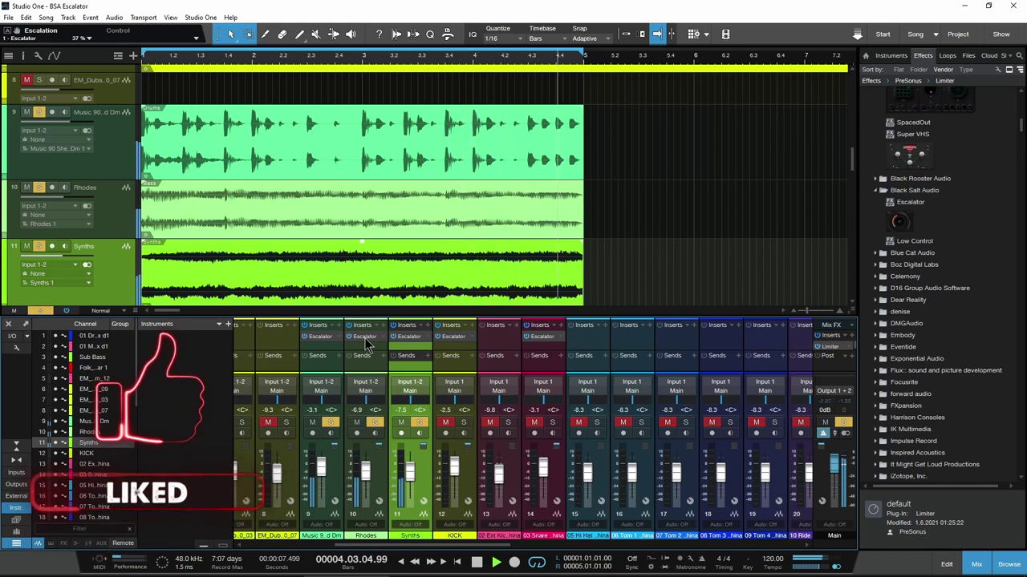
Retune the Rhodes Escalator to 44% drive, then close it and the mixer
{"action": "left_click", "coordinate": [373, 337]}
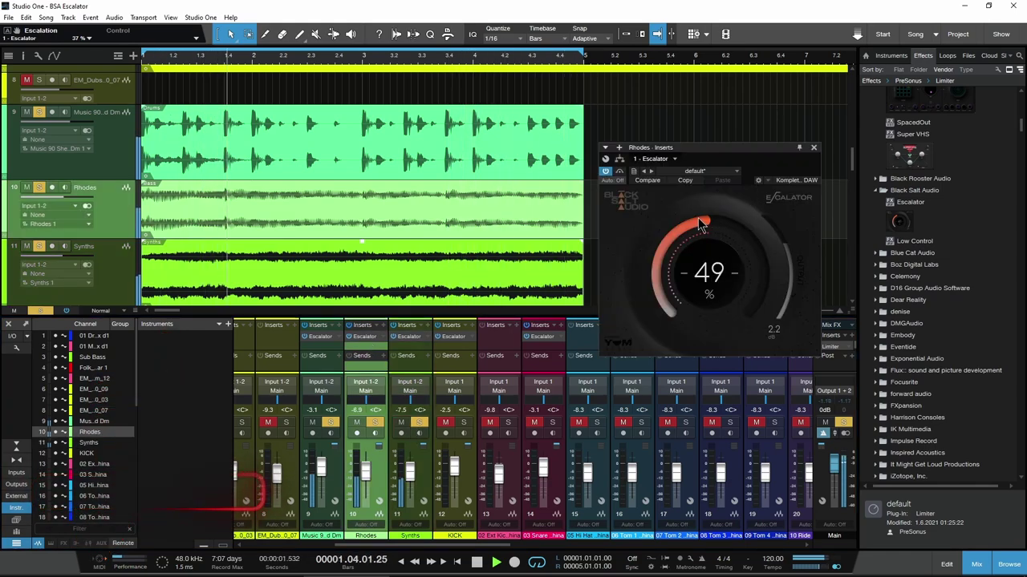
{"action": "left_click_drag", "start_coordinate": [703, 225], "coordinate": [697, 230]}
{"action": "key", "text": "space"}
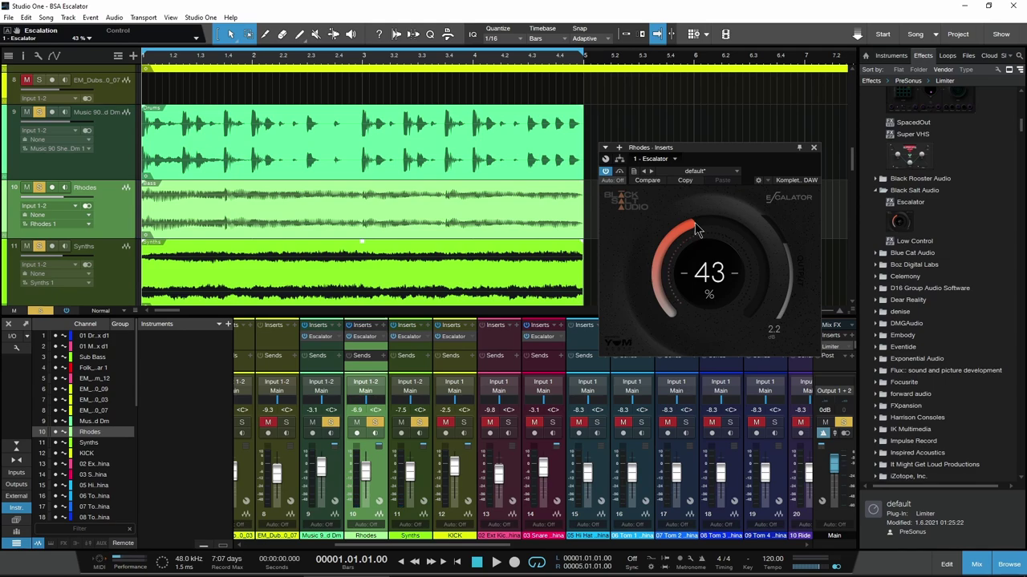
{"action": "left_click_drag", "start_coordinate": [683, 231], "coordinate": [685, 232]}
{"action": "left_click", "coordinate": [814, 150]}
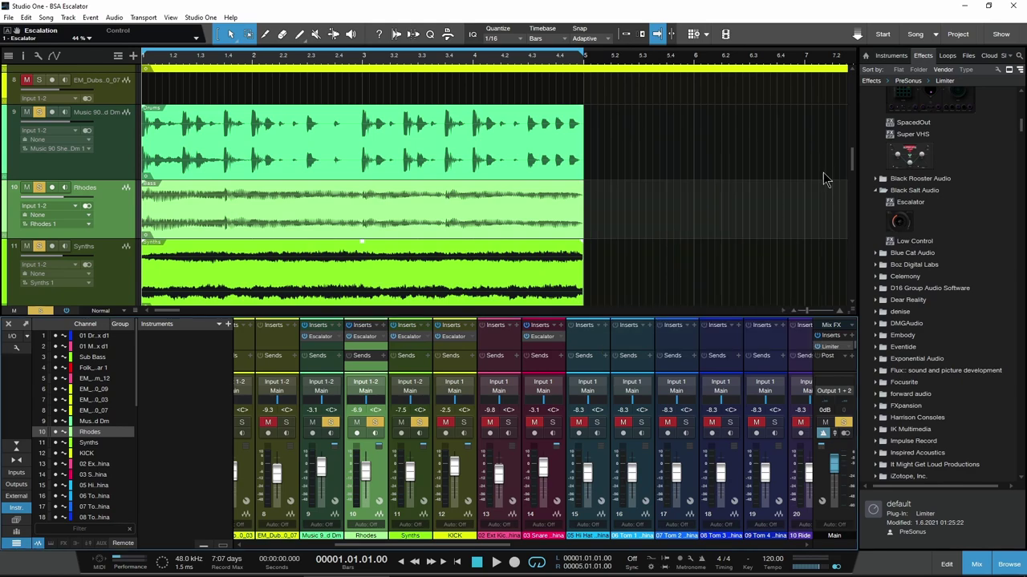
{"action": "left_click", "coordinate": [976, 564]}
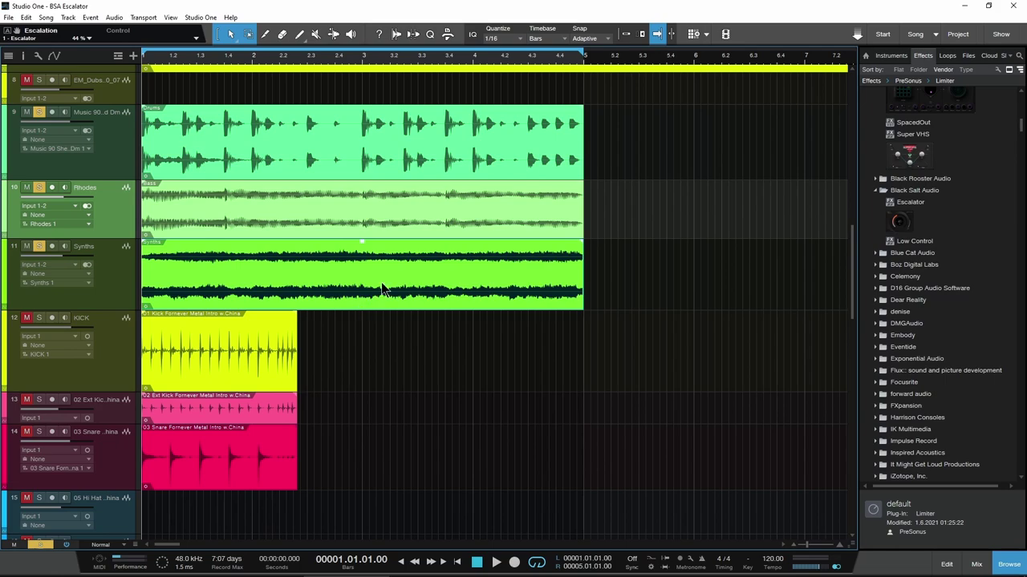
Unsolo tracks 9–11, solo the KICK track and make it taller
{"action": "left_click", "coordinate": [40, 249]}
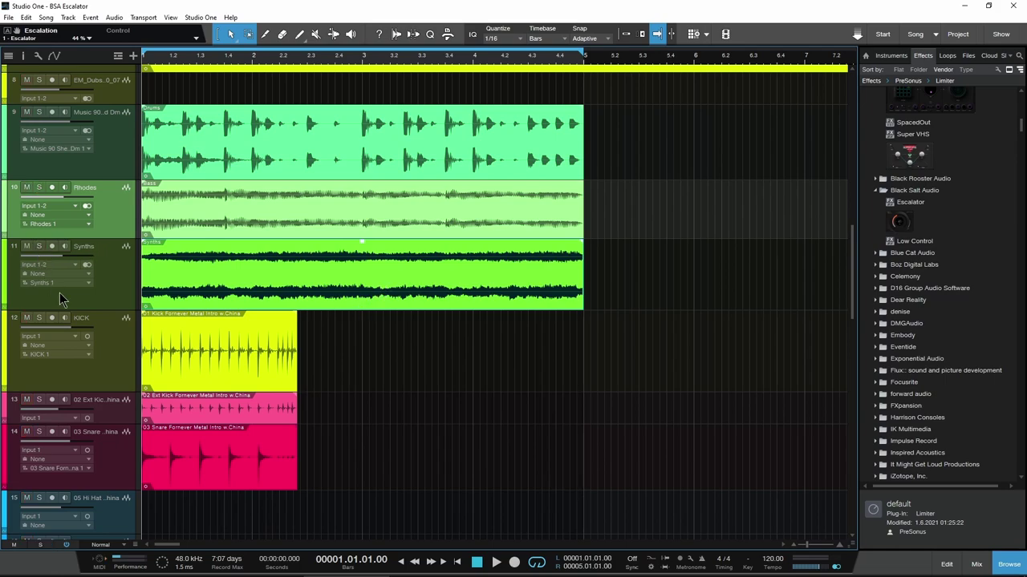
{"action": "scroll", "coordinate": [607, 390], "scroll_direction": "down", "scroll_amount": 1}
{"action": "scroll", "coordinate": [607, 390], "scroll_direction": "down", "scroll_amount": 2}
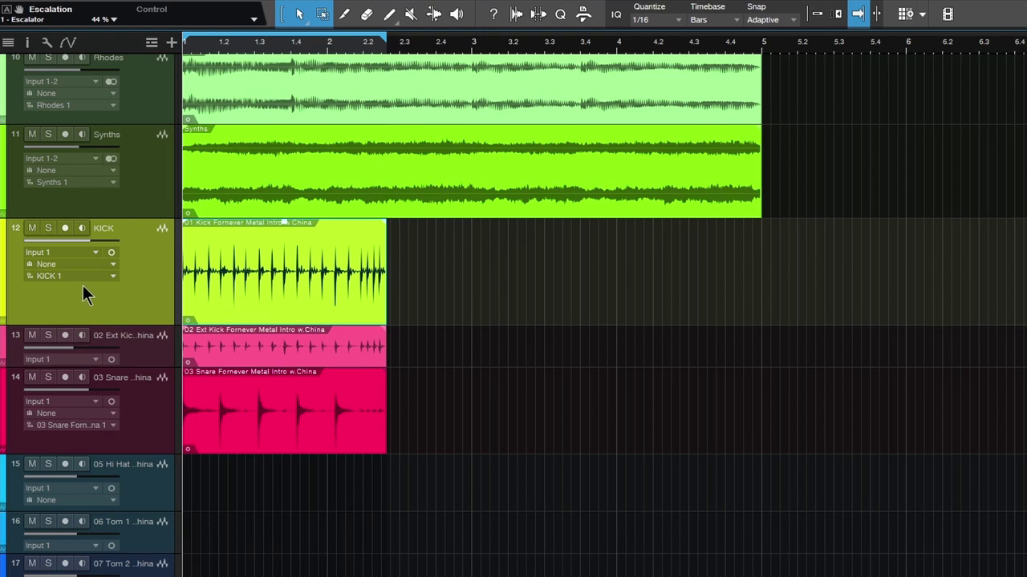
{"action": "left_click", "coordinate": [47, 229]}
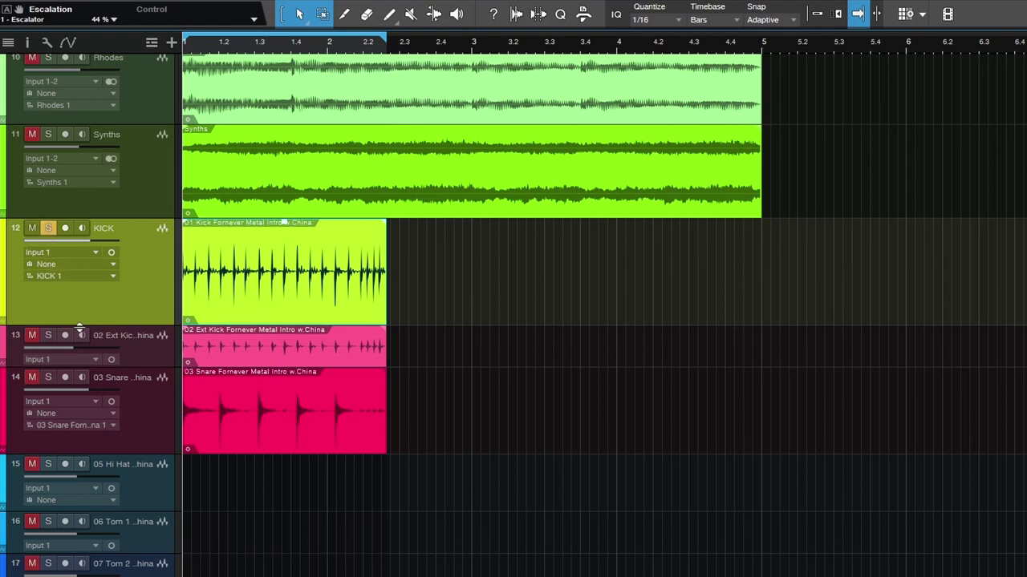
{"action": "left_click_drag", "start_coordinate": [80, 326], "coordinate": [83, 353]}
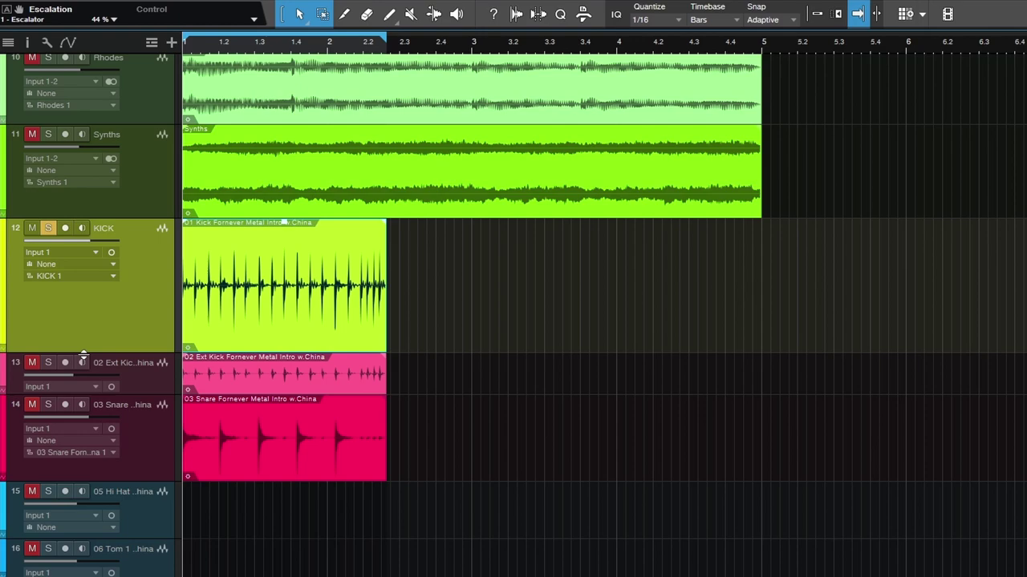
Enable the KICK track's Escalator with drive set to 35%
{"action": "left_click", "coordinate": [16, 231]}
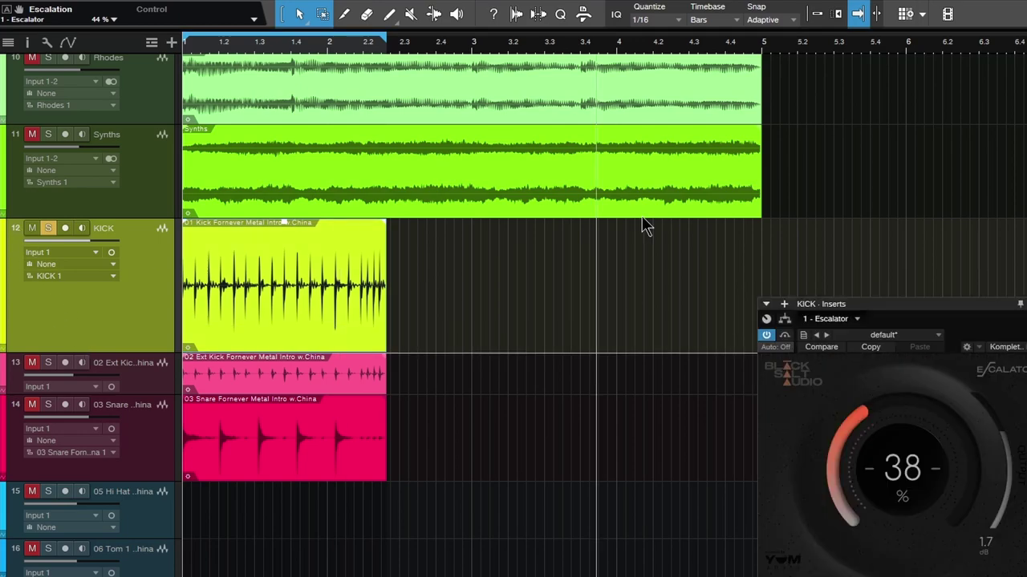
{"action": "mouse_move", "coordinate": [887, 308]}
{"action": "left_mouse_down"}
{"action": "mouse_move", "coordinate": [793, 274]}
{"action": "mouse_move", "coordinate": [666, 269]}
{"action": "left_mouse_up"}
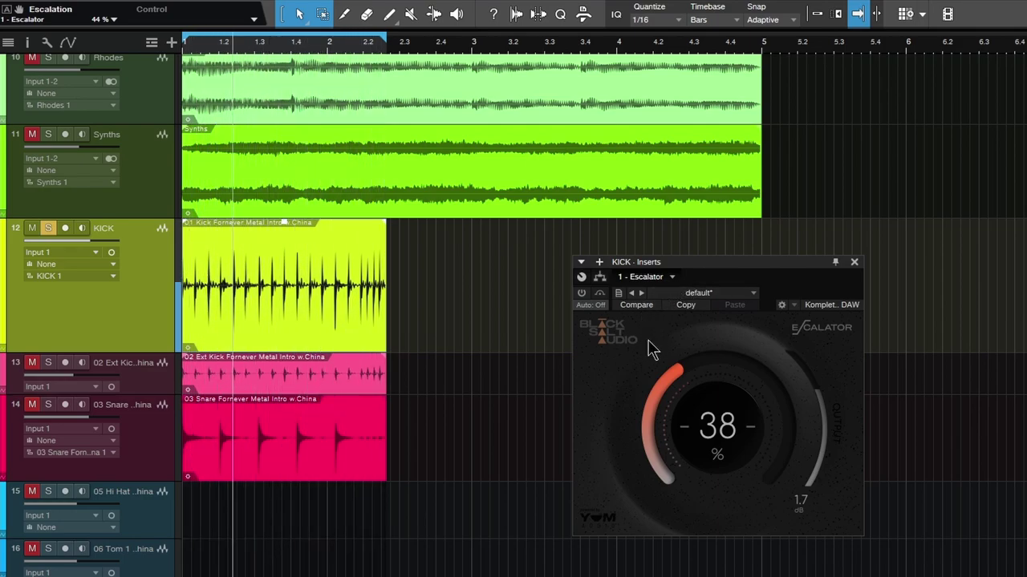
{"action": "left_click", "coordinate": [582, 293]}
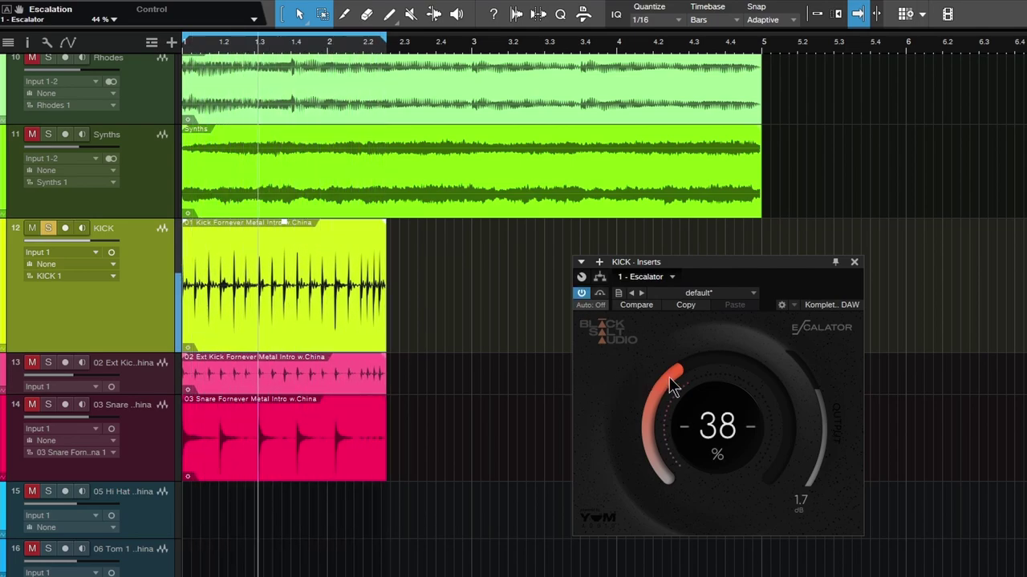
{"action": "mouse_move", "coordinate": [669, 377]}
{"action": "left_mouse_down"}
{"action": "mouse_move", "coordinate": [694, 302]}
{"action": "mouse_move", "coordinate": [684, 390]}
{"action": "mouse_move", "coordinate": [670, 385]}
{"action": "left_mouse_up"}
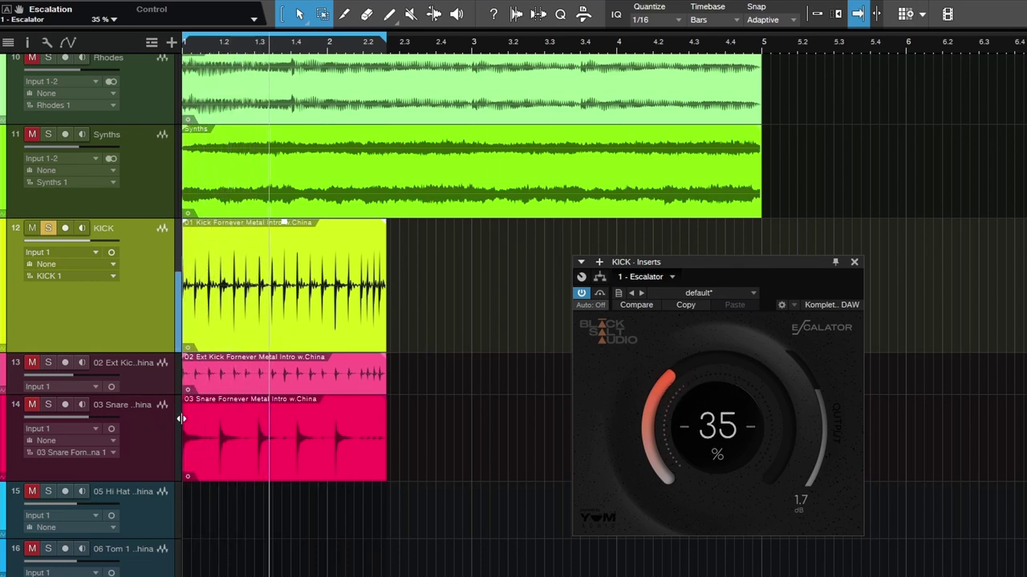
Solo the snare and play it with its Escalator switched on
{"action": "left_click", "coordinate": [271, 463]}
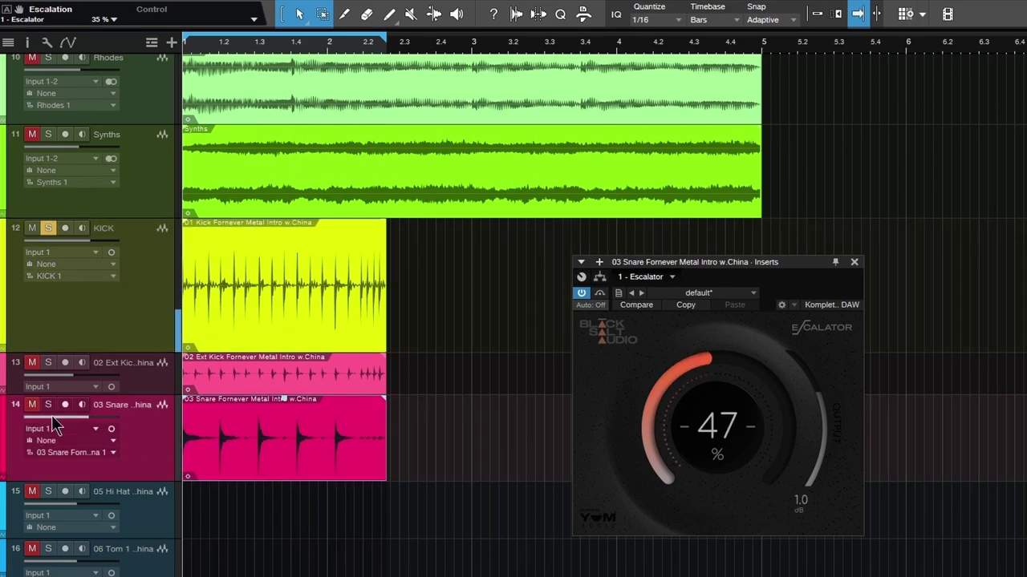
{"action": "left_click", "coordinate": [47, 228]}
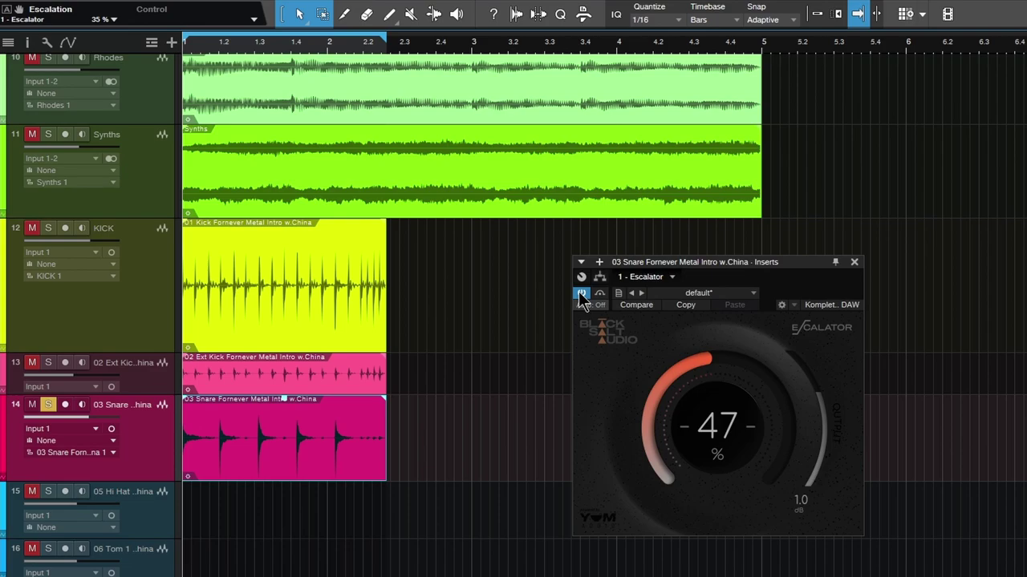
{"action": "key", "text": "space"}
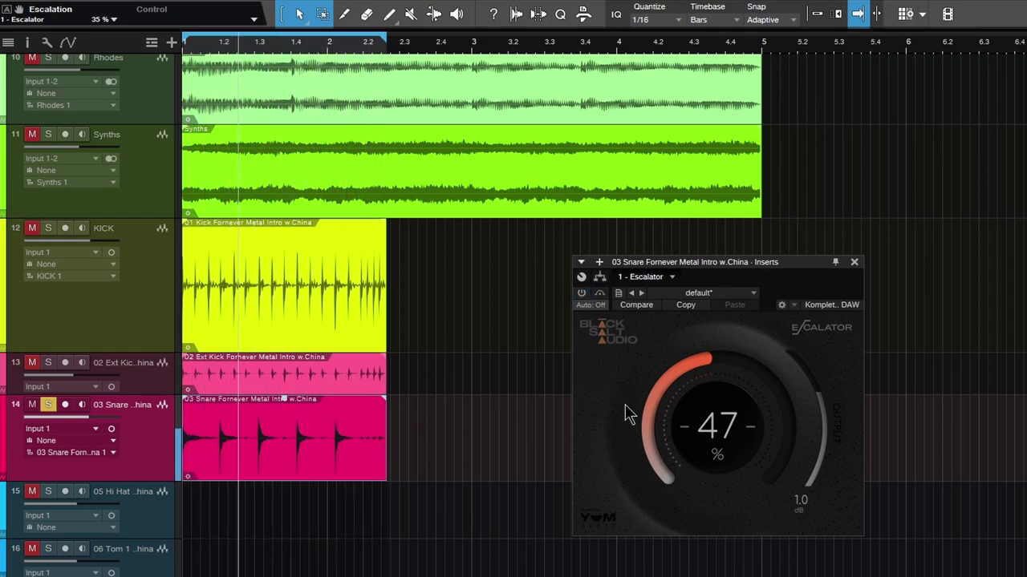
{"action": "left_click", "coordinate": [581, 293]}
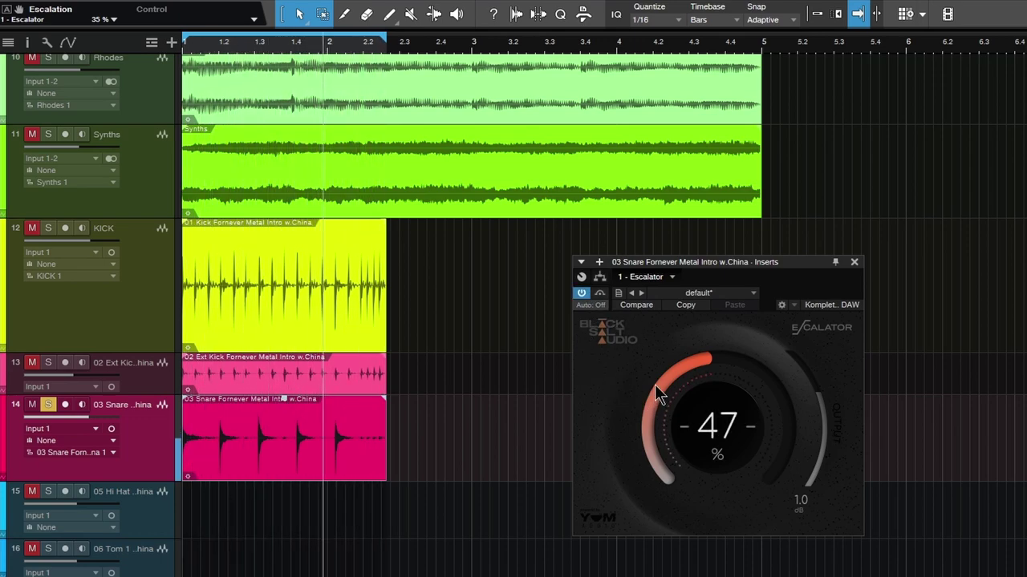
Compare against the KICK's saturation, set the snare Escalator to 42%, and unsolo KICK
{"action": "left_click", "coordinate": [47, 229]}
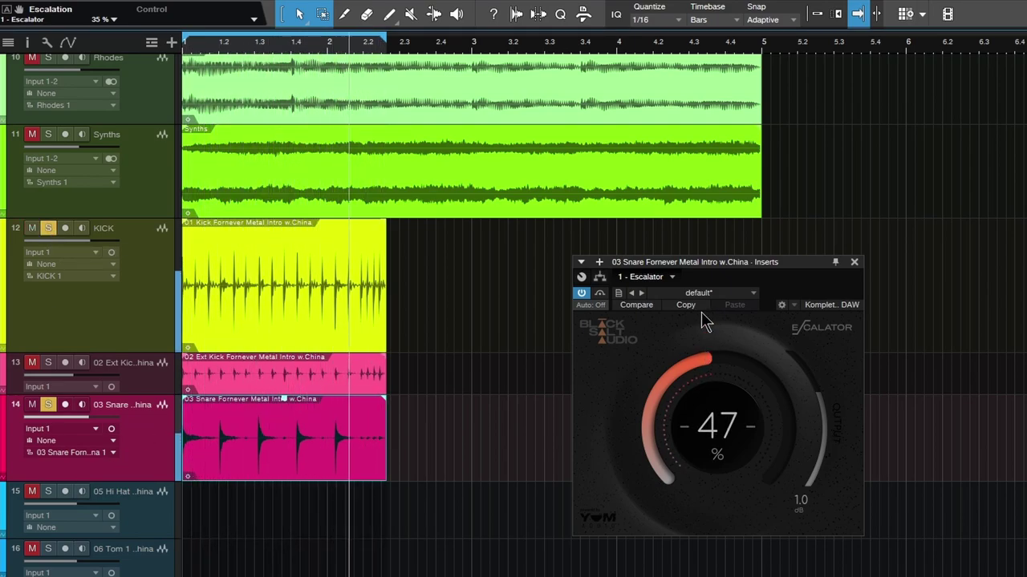
{"action": "left_click", "coordinate": [328, 304]}
{"action": "left_click", "coordinate": [576, 295]}
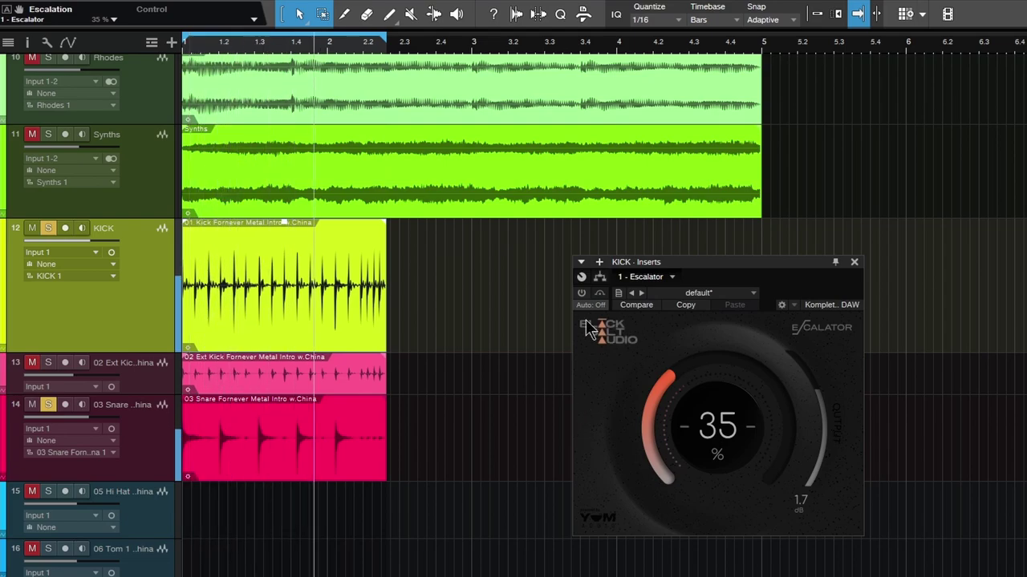
{"action": "left_click", "coordinate": [362, 449]}
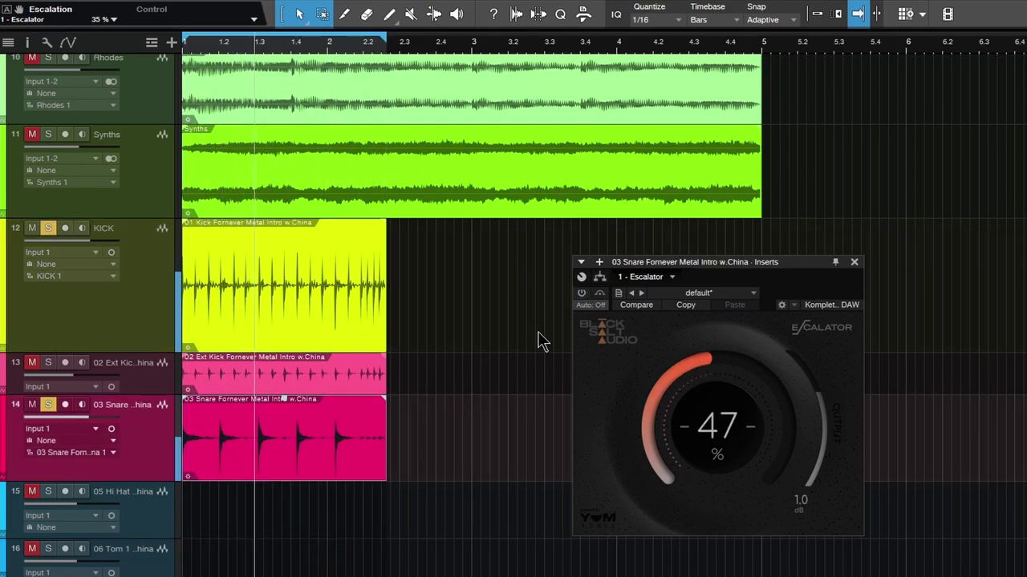
{"action": "left_click", "coordinate": [584, 297]}
{"action": "mouse_move", "coordinate": [679, 393]}
{"action": "left_mouse_down"}
{"action": "mouse_move", "coordinate": [688, 364]}
{"action": "mouse_move", "coordinate": [728, 401]}
{"action": "left_mouse_up"}
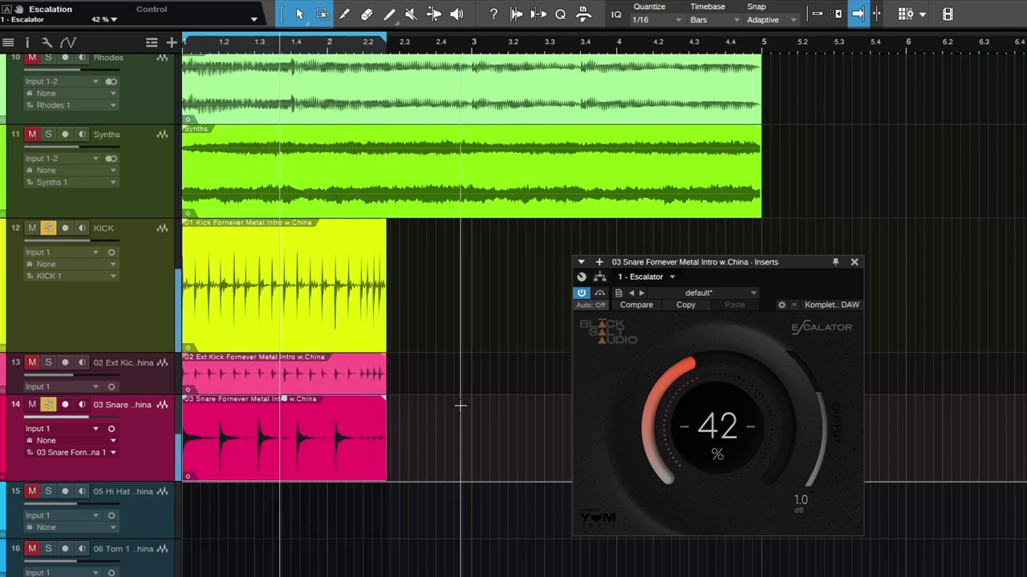
{"action": "left_click", "coordinate": [48, 227]}
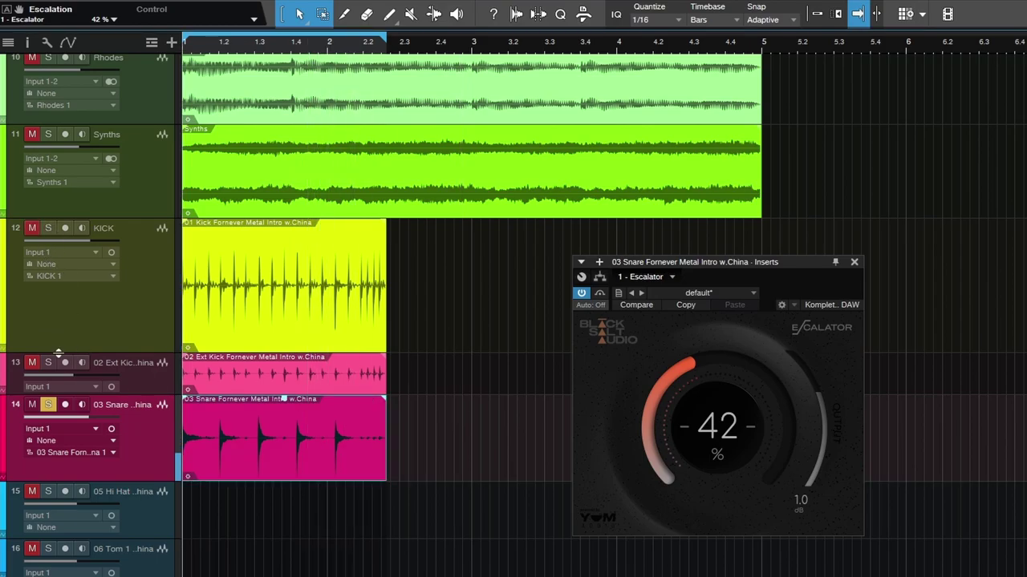
Close the snare's Escalator and bring up the track 5 vocal Escalator at 53% drive
{"action": "left_click", "coordinate": [855, 262]}
{"action": "scroll", "coordinate": [562, 417], "scroll_direction": "up", "scroll_amount": 2}
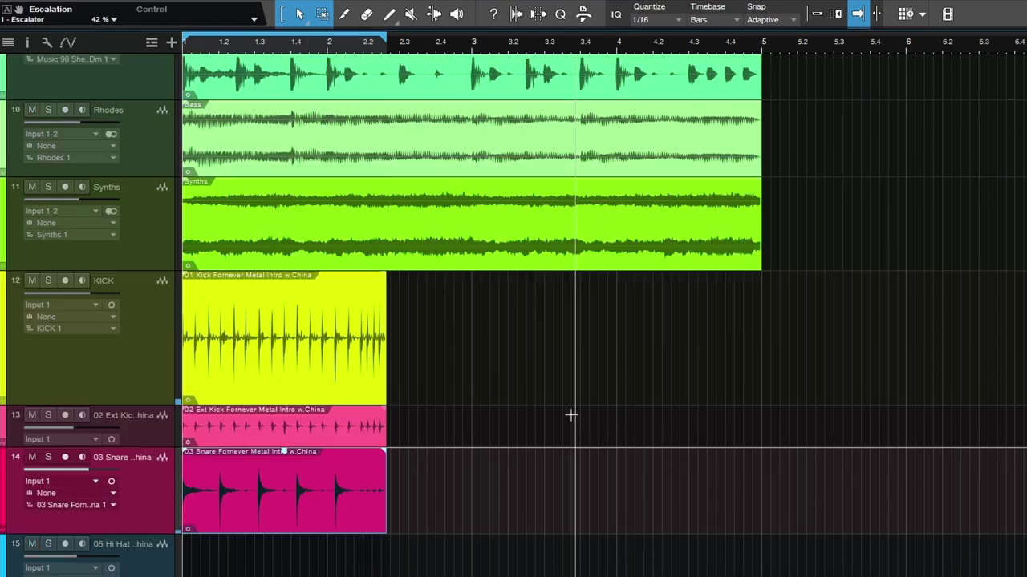
{"action": "scroll", "coordinate": [553, 416], "scroll_direction": "up", "scroll_amount": 5}
{"action": "scroll", "coordinate": [543, 418], "scroll_direction": "up", "scroll_amount": 3}
{"action": "scroll", "coordinate": [543, 419], "scroll_direction": "up", "scroll_amount": 3}
{"action": "scroll", "coordinate": [543, 421], "scroll_direction": "up", "scroll_amount": 4}
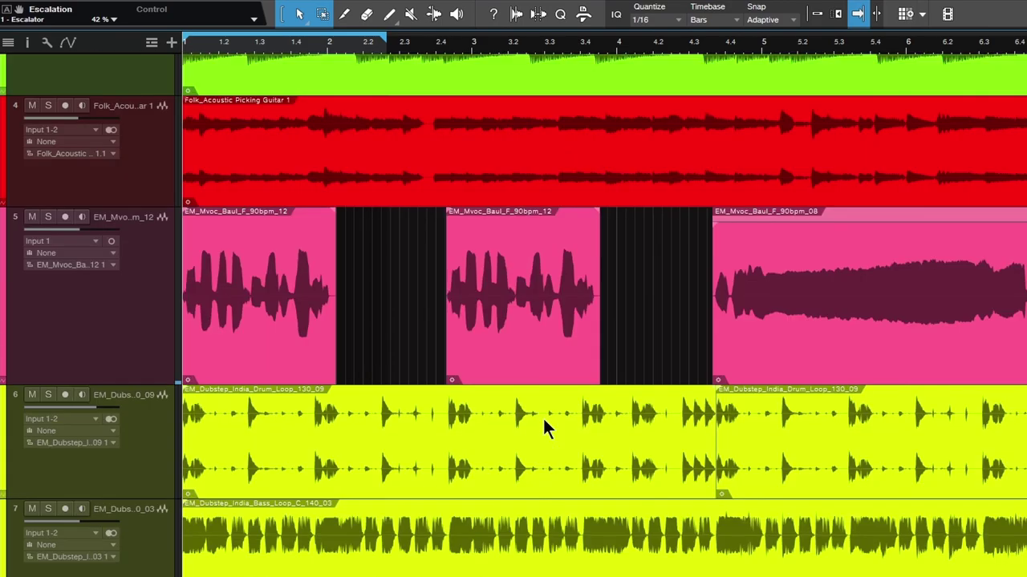
{"action": "scroll", "coordinate": [543, 421], "scroll_direction": "up", "scroll_amount": 2}
{"action": "scroll", "coordinate": [543, 421], "scroll_direction": "down", "scroll_amount": 1}
{"action": "left_click", "coordinate": [266, 410]}
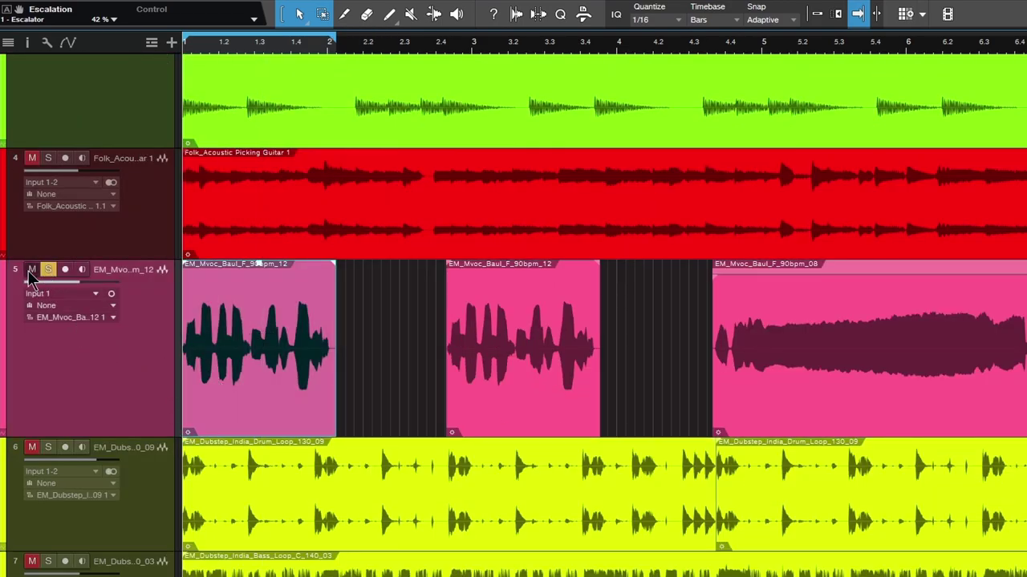
{"action": "left_click_drag", "start_coordinate": [941, 259], "coordinate": [872, 243]}
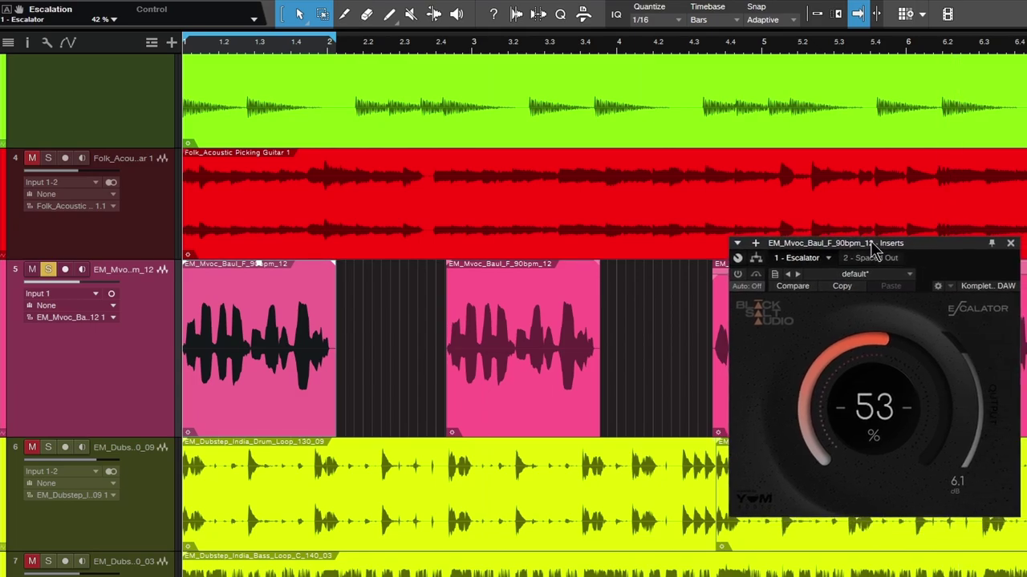
Audition the vocal and lower track 5's volume to about -4.6 dB
{"action": "key", "text": "space"}
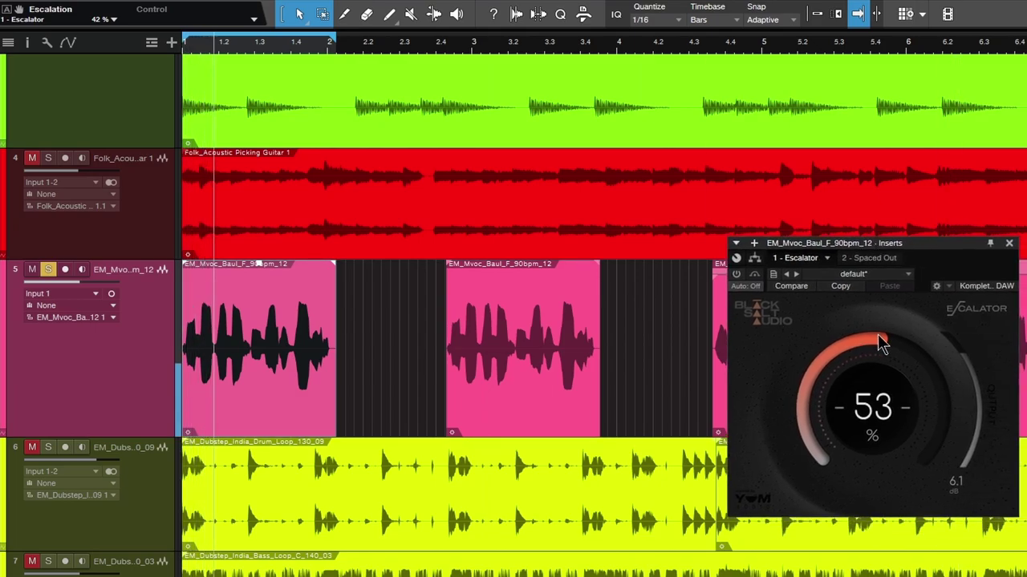
{"action": "key", "text": "space"}
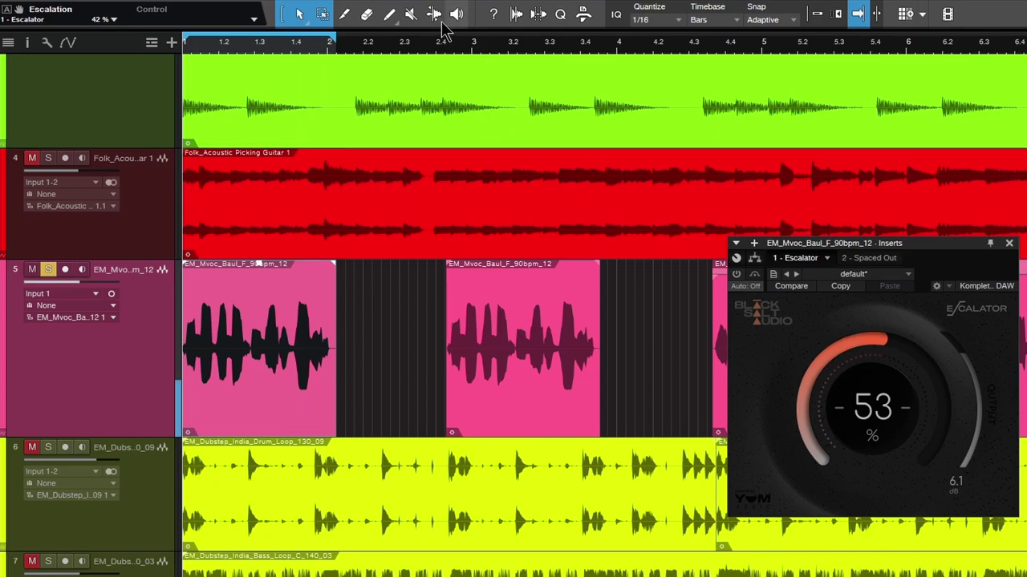
{"action": "key", "text": "space"}
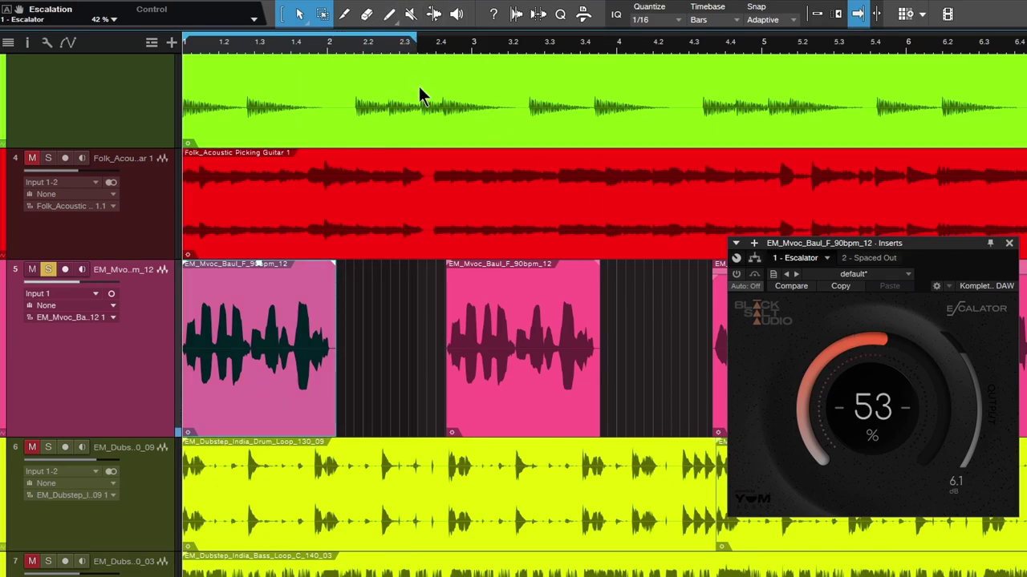
{"action": "key", "text": "space"}
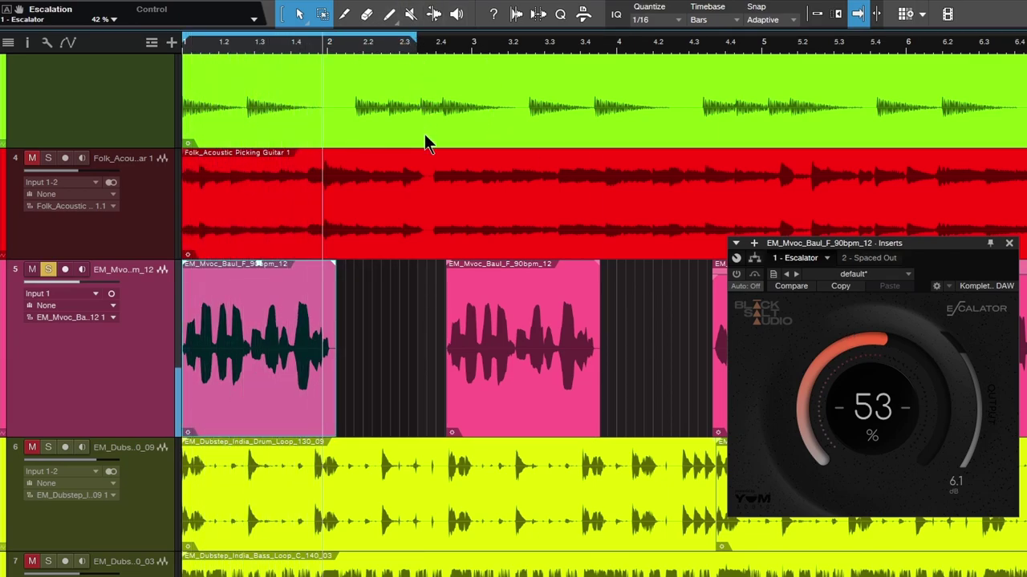
{"action": "key", "text": "space"}
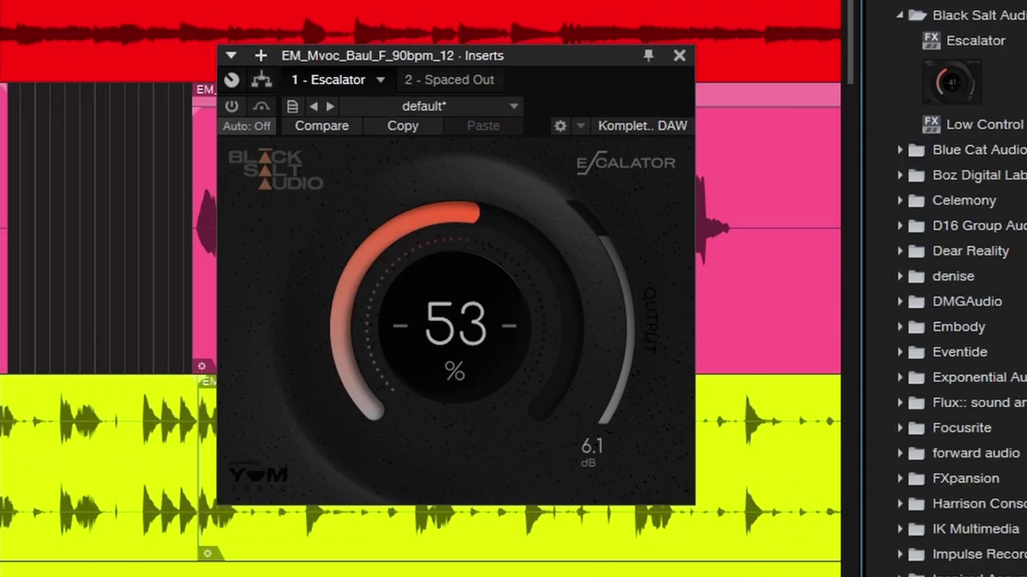
{"action": "scroll", "coordinate": [421, 289], "scroll_direction": "down", "scroll_amount": 2}
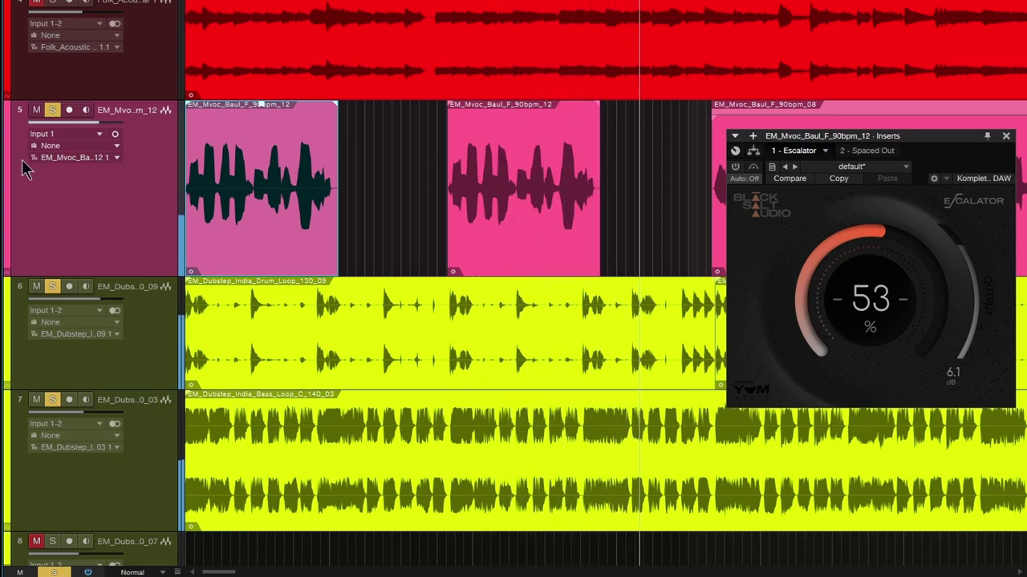
{"action": "left_click_drag", "start_coordinate": [97, 123], "coordinate": [88, 125]}
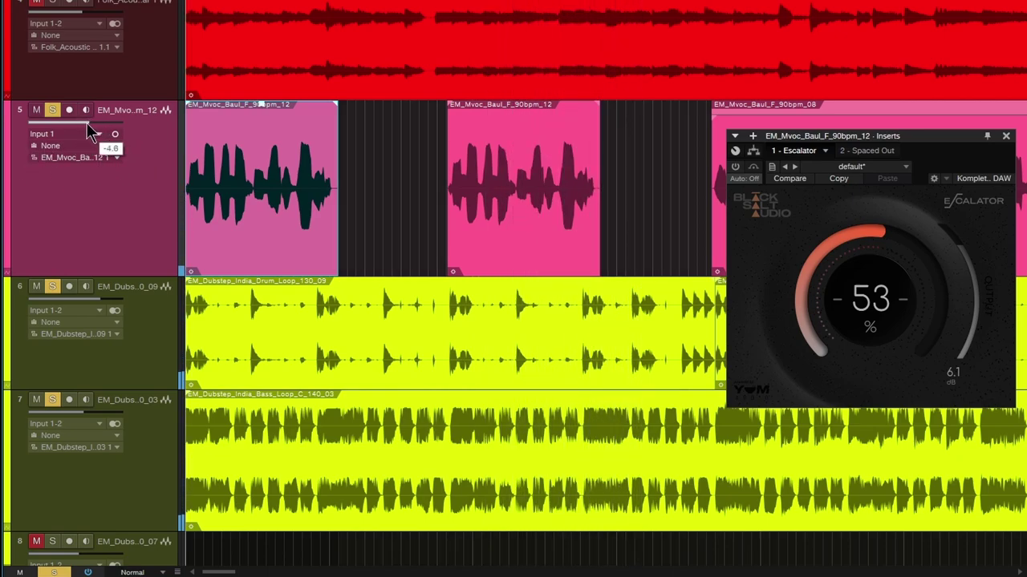
Set the vocal Escalator's drive to 57%
{"action": "left_click", "coordinate": [736, 168]}
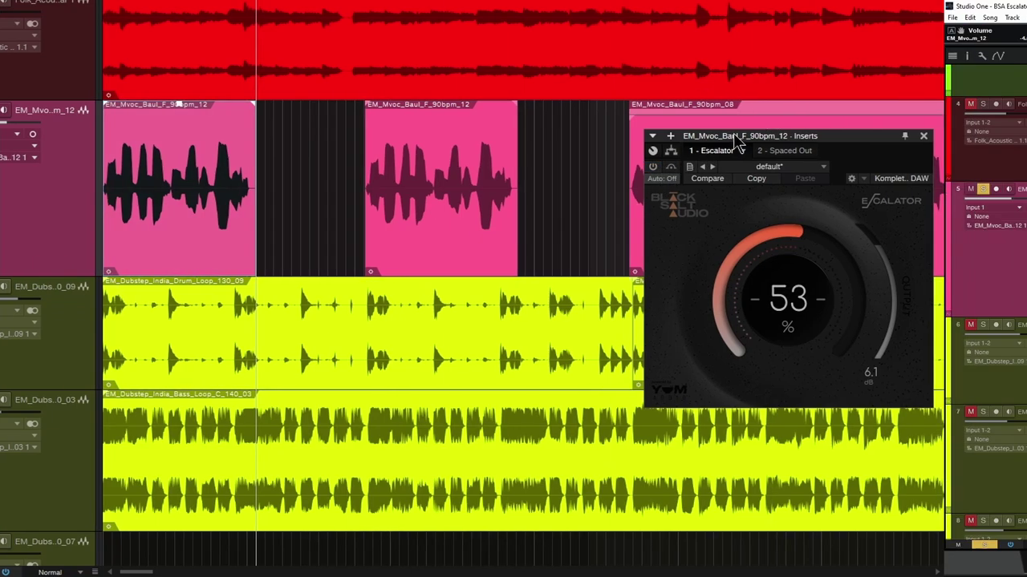
{"action": "mouse_move", "coordinate": [609, 344]}
{"action": "left_mouse_down"}
{"action": "mouse_move", "coordinate": [583, 372]}
{"action": "mouse_move", "coordinate": [580, 290]}
{"action": "left_mouse_up"}
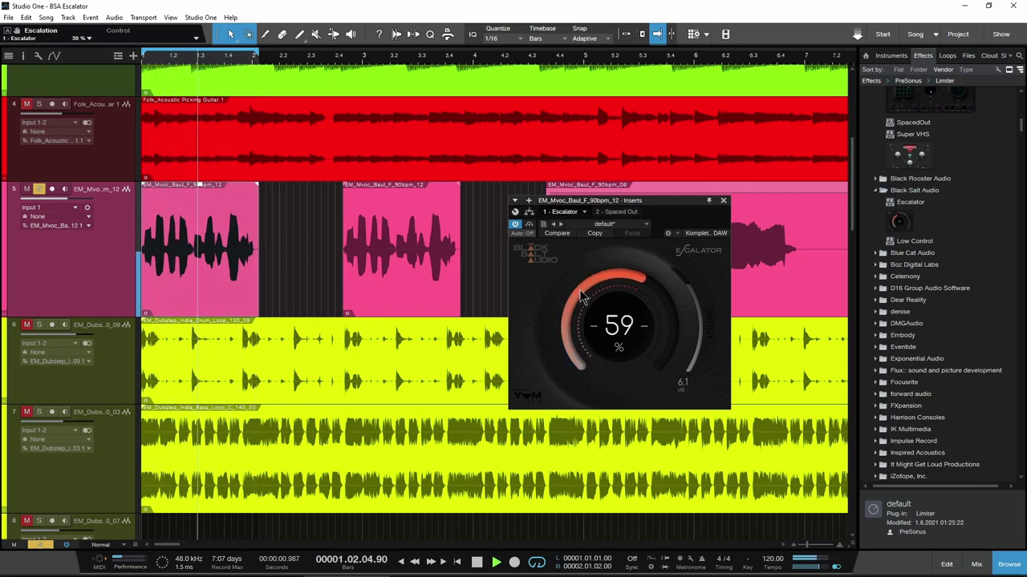
{"action": "key", "text": "space"}
{"action": "key", "text": "space"}
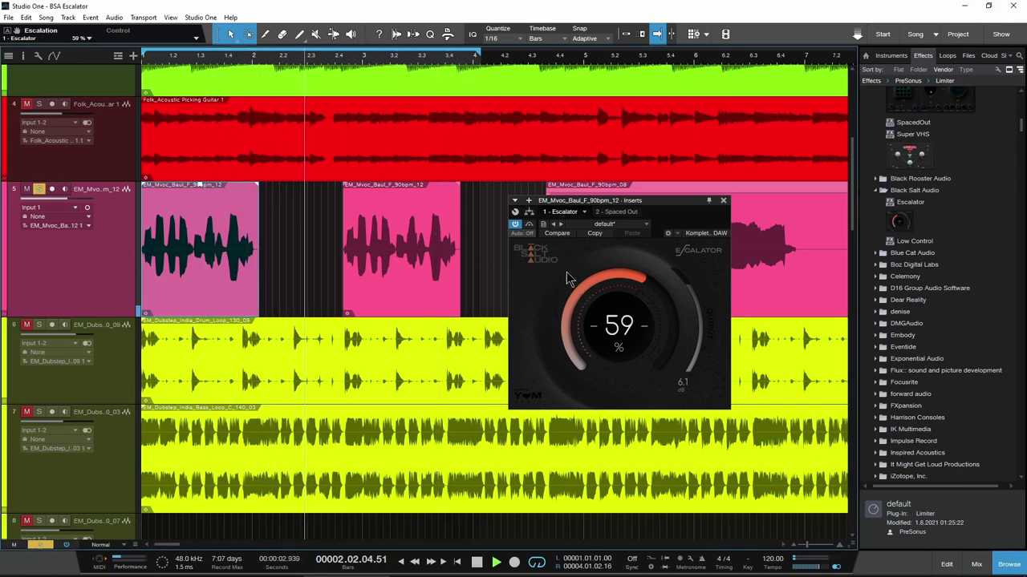
{"action": "left_click_drag", "start_coordinate": [590, 282], "coordinate": [595, 289]}
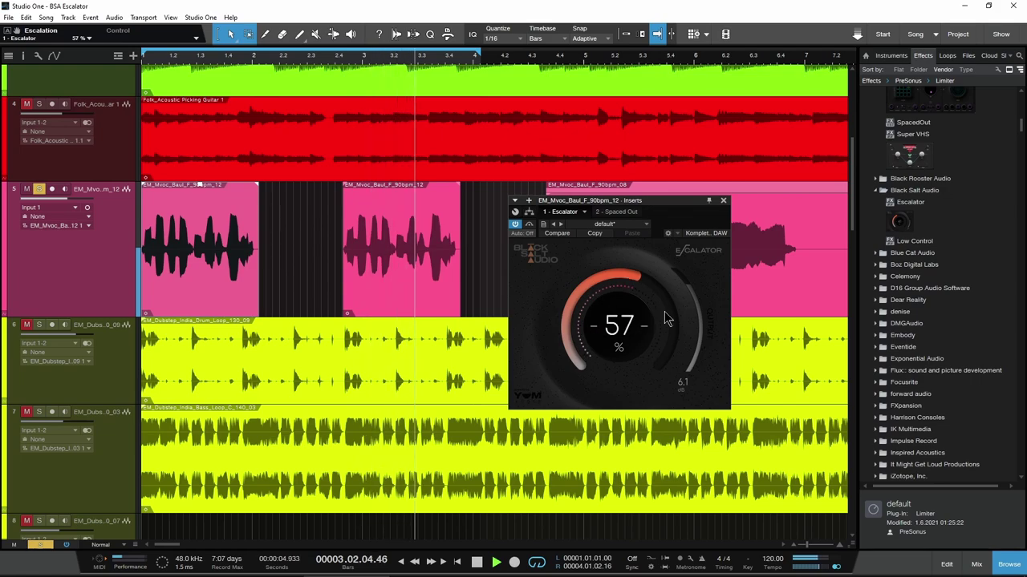
{"action": "scroll", "coordinate": [694, 302], "scroll_direction": "up", "scroll_amount": 2}
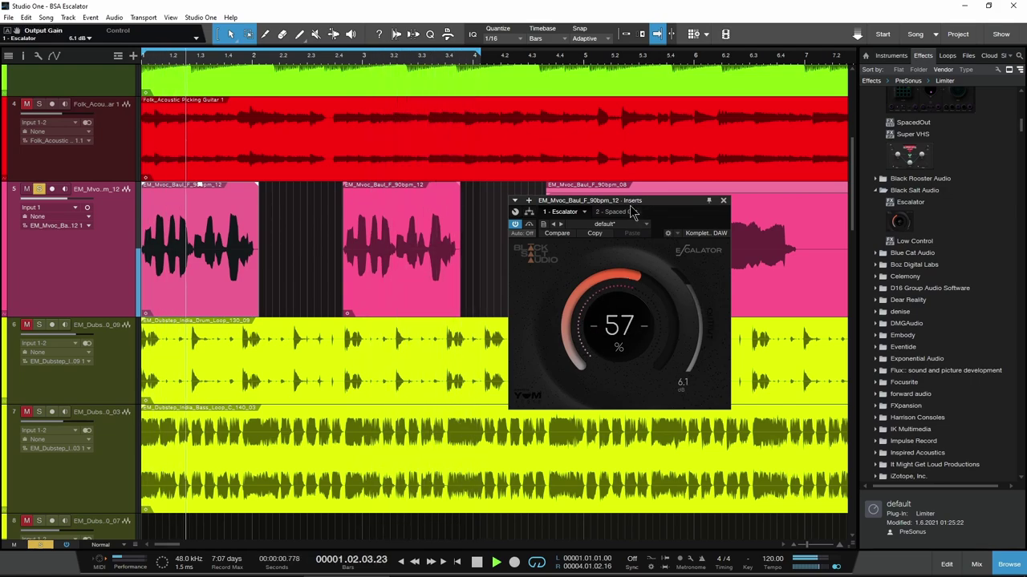
{"action": "left_click_drag", "start_coordinate": [628, 215], "coordinate": [606, 211]}
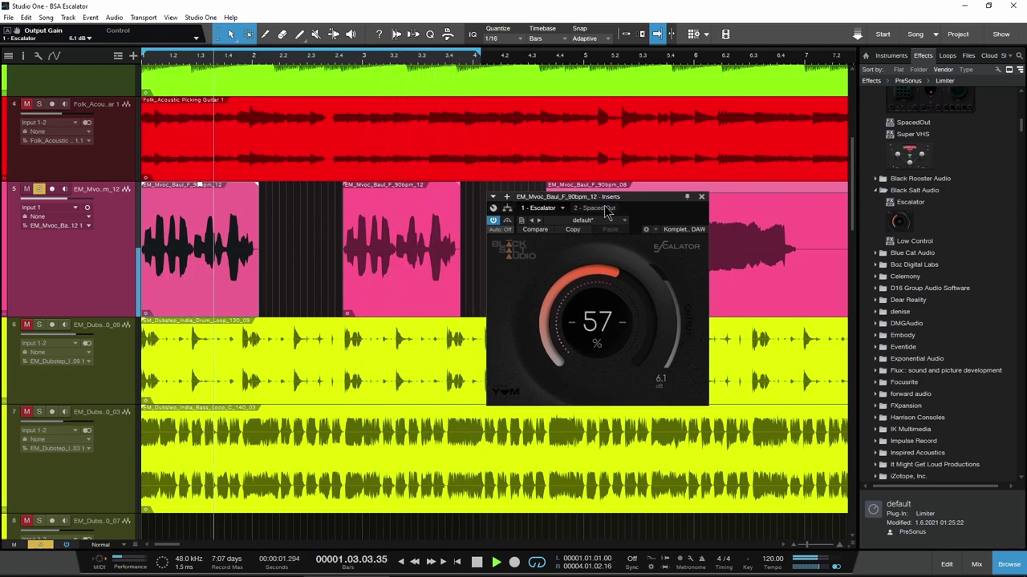
Switch the vocal Escalator back on and loop roughly the first four bars
{"action": "left_click", "coordinate": [493, 221]}
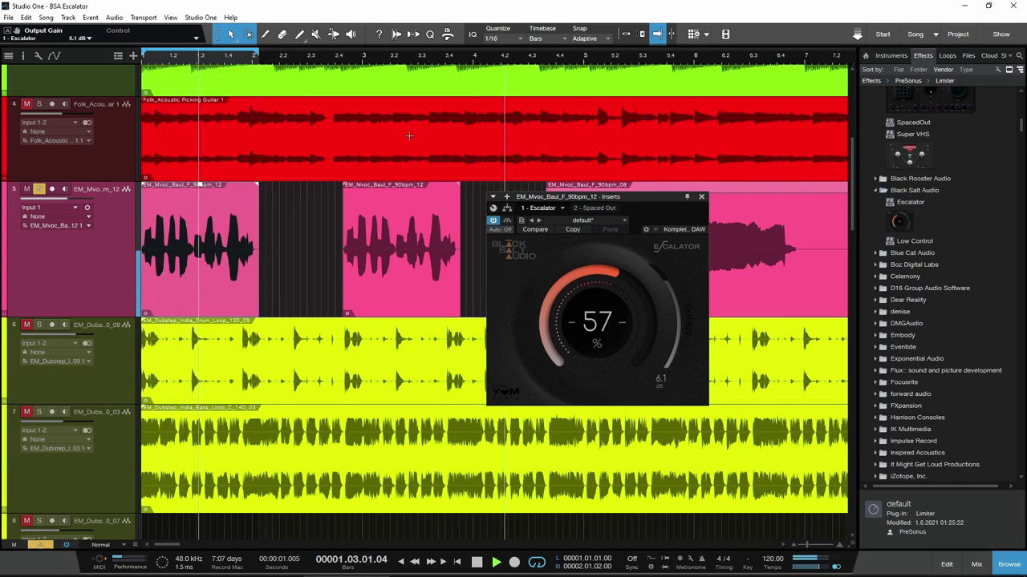
{"action": "left_click_drag", "start_coordinate": [254, 54], "coordinate": [531, 56]}
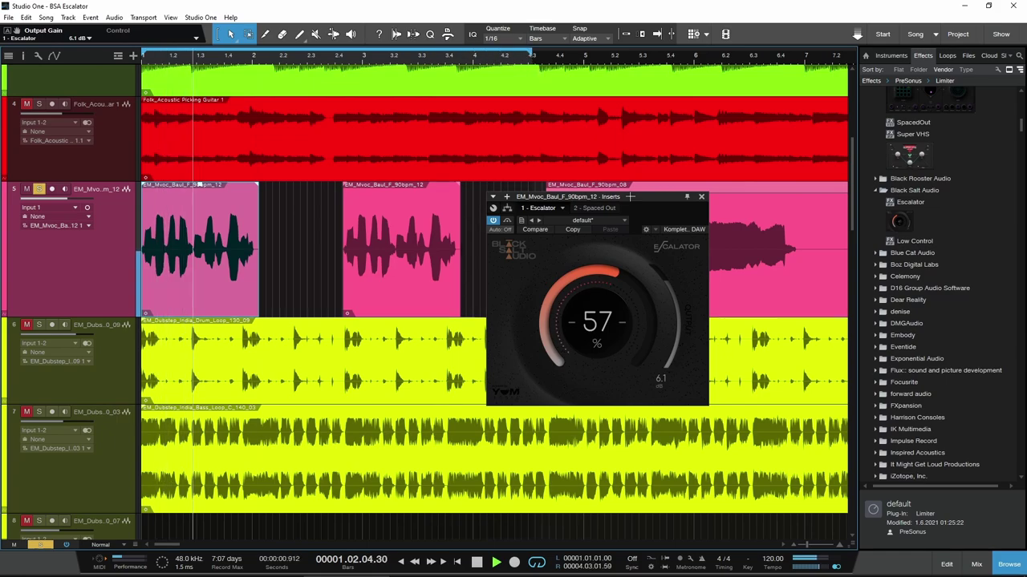
{"action": "mouse_move", "coordinate": [656, 200]}
{"action": "left_mouse_down"}
{"action": "mouse_move", "coordinate": [372, 328]}
{"action": "mouse_move", "coordinate": [678, 144]}
{"action": "left_mouse_up"}
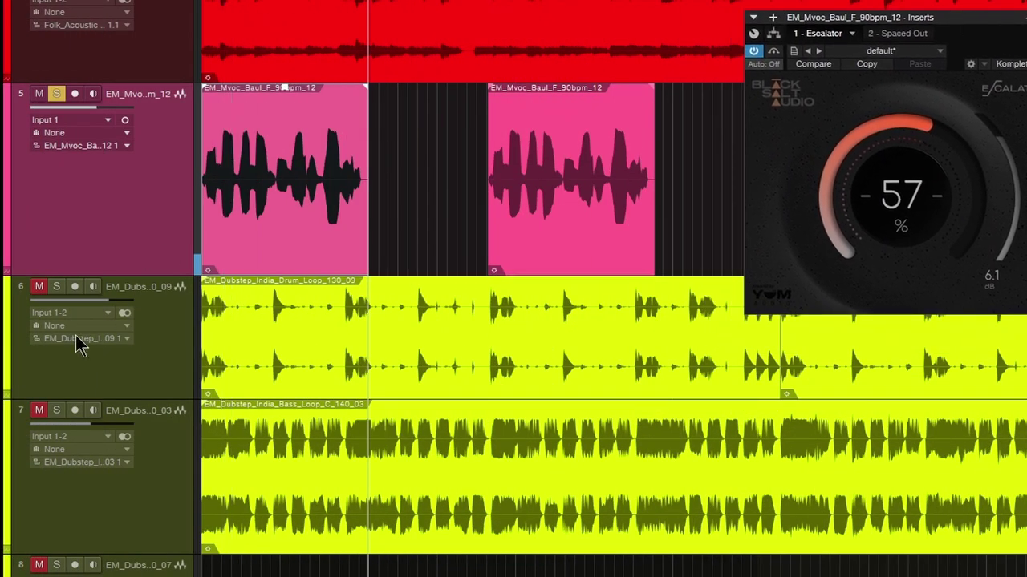
Solo the dubstep drum and bass loop tracks and zoom the timeline out
{"action": "left_click", "coordinate": [56, 287]}
{"action": "left_click", "coordinate": [55, 412]}
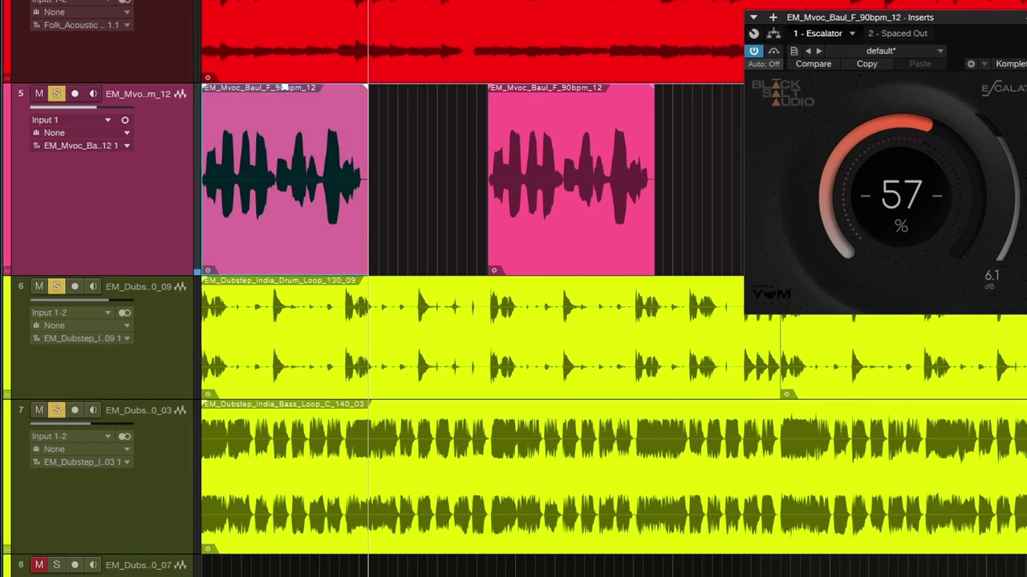
{"action": "key", "text": "w"}
{"action": "key", "text": "w"}
{"action": "key", "text": "w"}
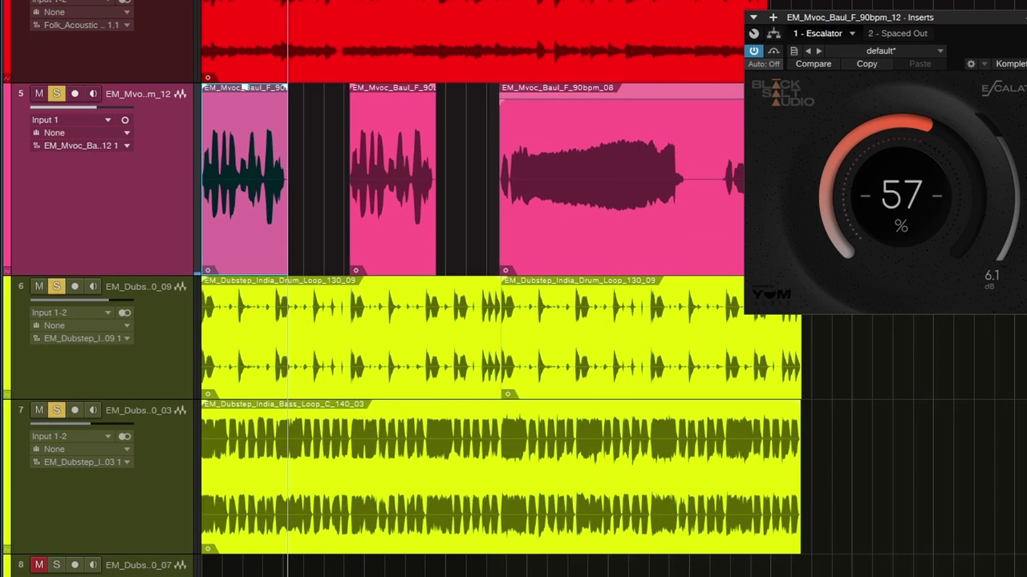
{"action": "key", "text": "w"}
Move the vocal Escalator window beside the vocal clips, at 56% drive and 4.8 dB output
{"action": "left_click_drag", "start_coordinate": [946, 11], "coordinate": [1026, 186]}
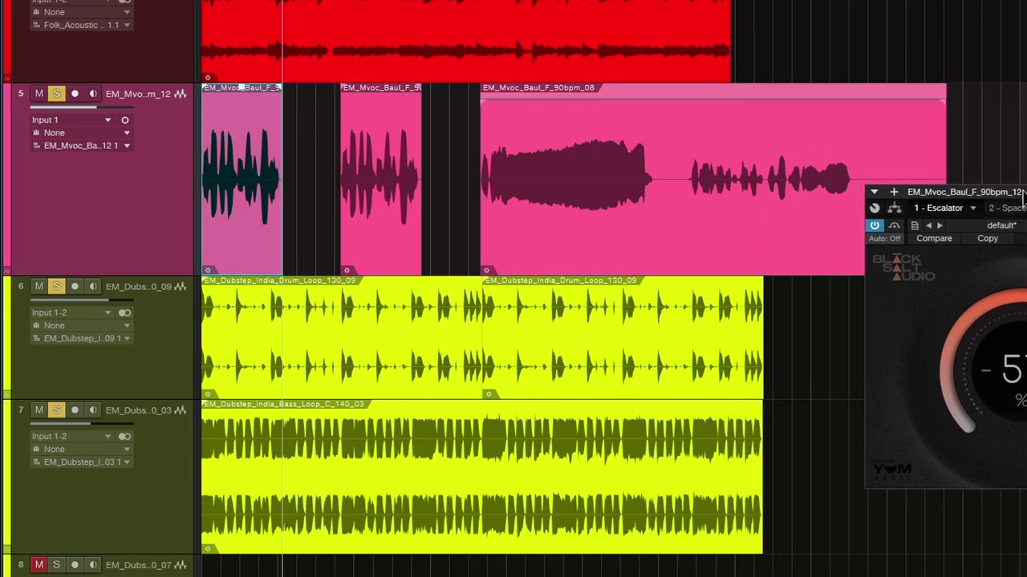
{"action": "left_click_drag", "start_coordinate": [1025, 187], "coordinate": [638, 189]}
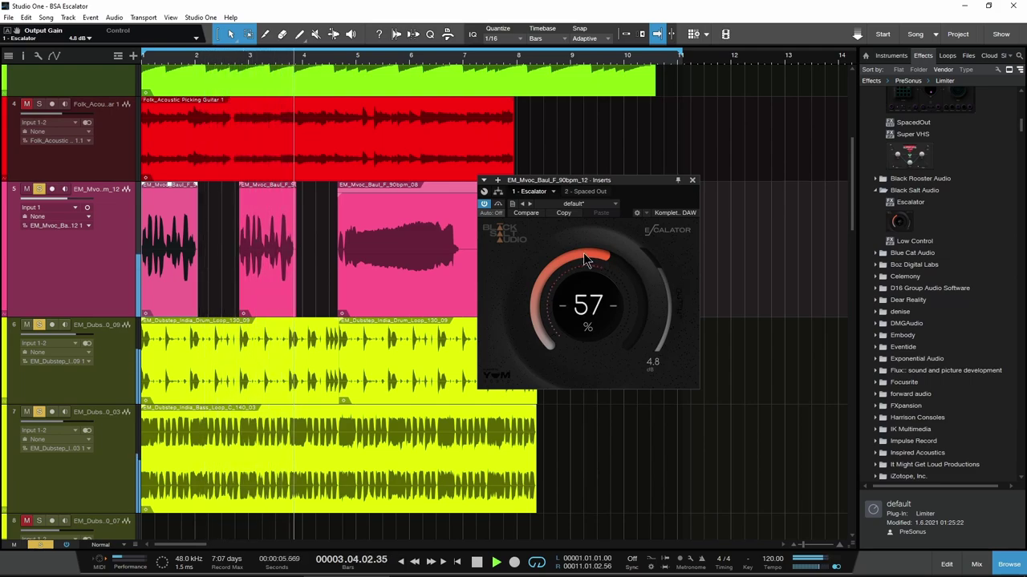
{"action": "left_click_drag", "start_coordinate": [580, 182], "coordinate": [694, 192]}
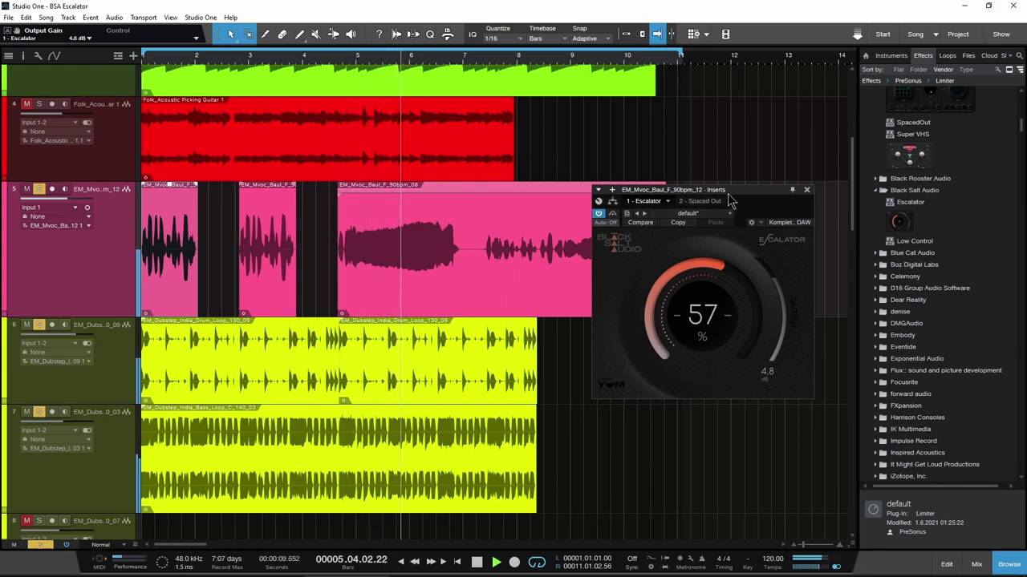
{"action": "left_click_drag", "start_coordinate": [726, 190], "coordinate": [793, 191]}
{"action": "scroll", "coordinate": [738, 264], "scroll_direction": "down", "scroll_amount": 1}
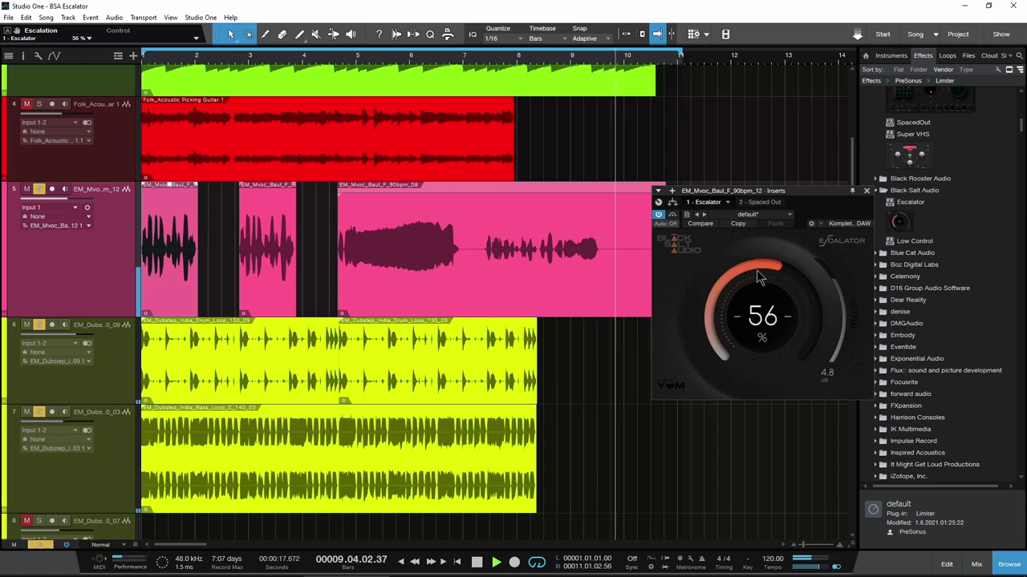
Loop playback around the long vocal event and unsolo the bass loop track
{"action": "left_click", "coordinate": [410, 284]}
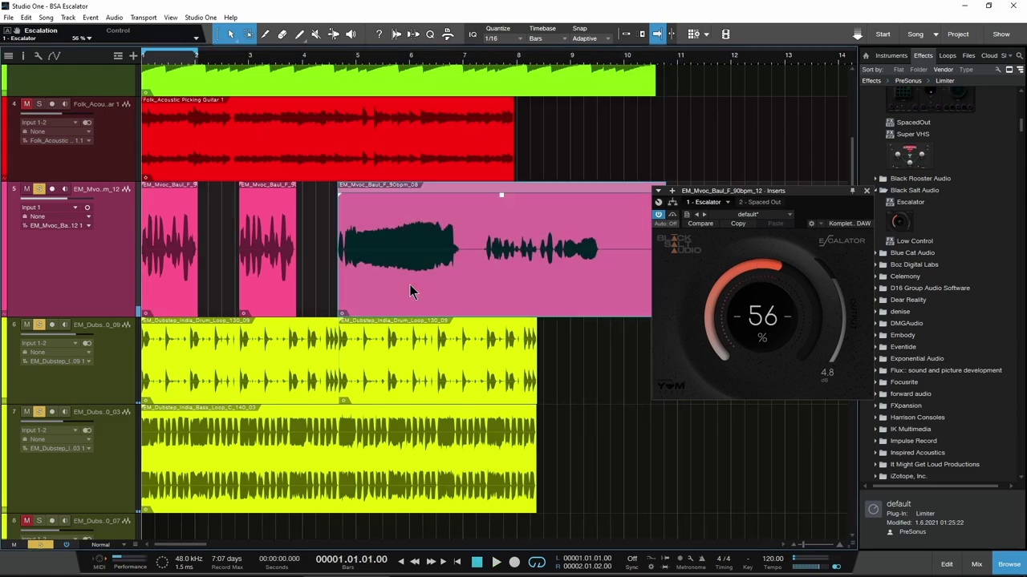
{"action": "key", "text": "p"}
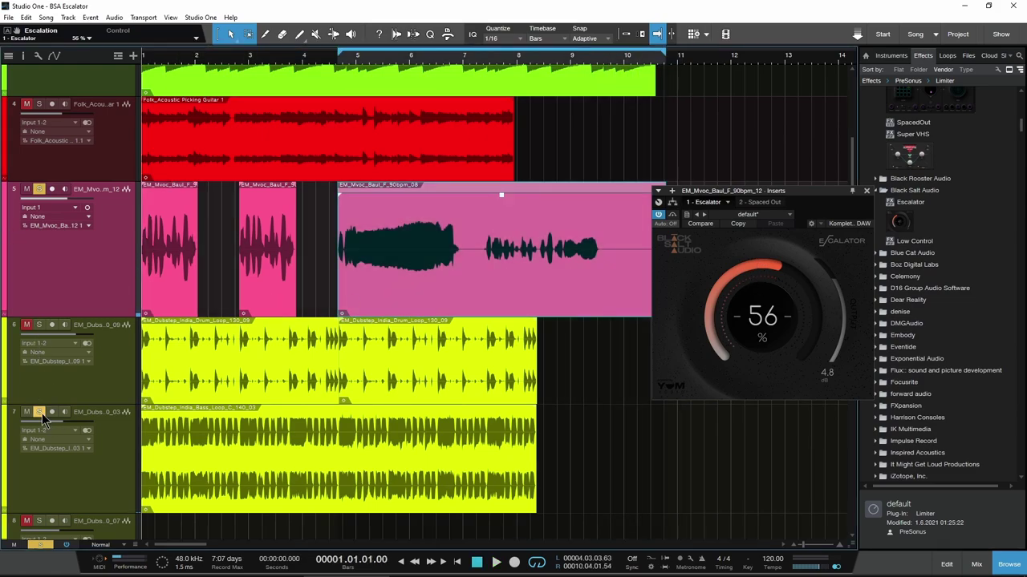
{"action": "left_click", "coordinate": [40, 413]}
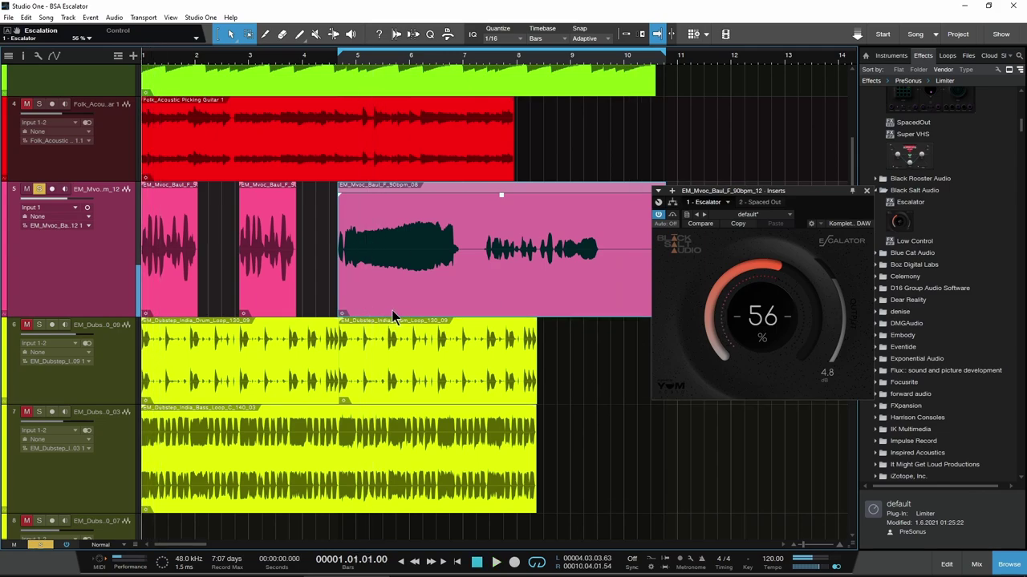
Play the loop, raise the vocal's Escalator drive to 65%, and close its window
{"action": "key", "text": "space"}
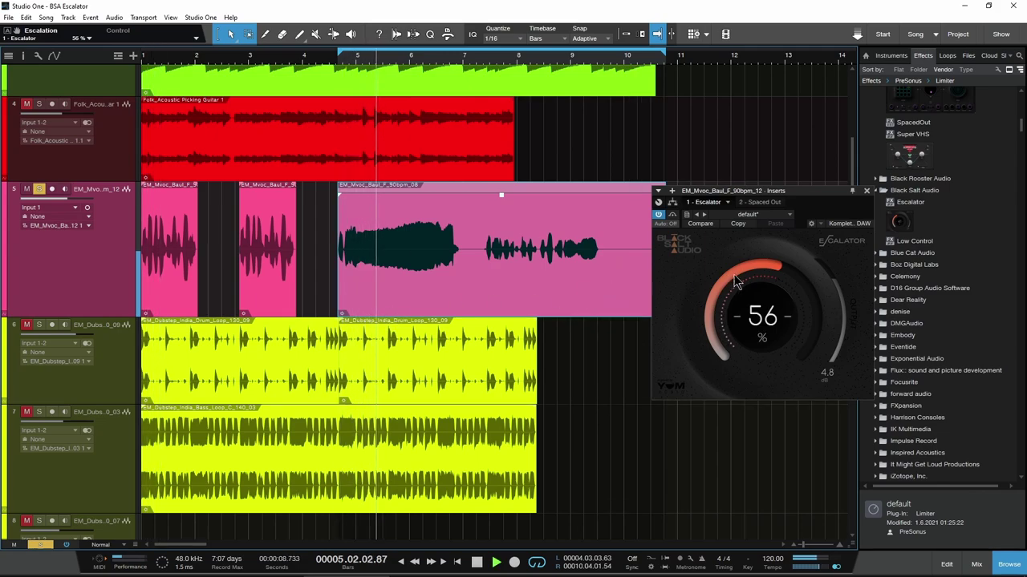
{"action": "mouse_move", "coordinate": [751, 268]}
{"action": "left_mouse_down"}
{"action": "mouse_move", "coordinate": [751, 238]}
{"action": "mouse_move", "coordinate": [763, 275]}
{"action": "left_mouse_up"}
{"action": "key", "text": "space"}
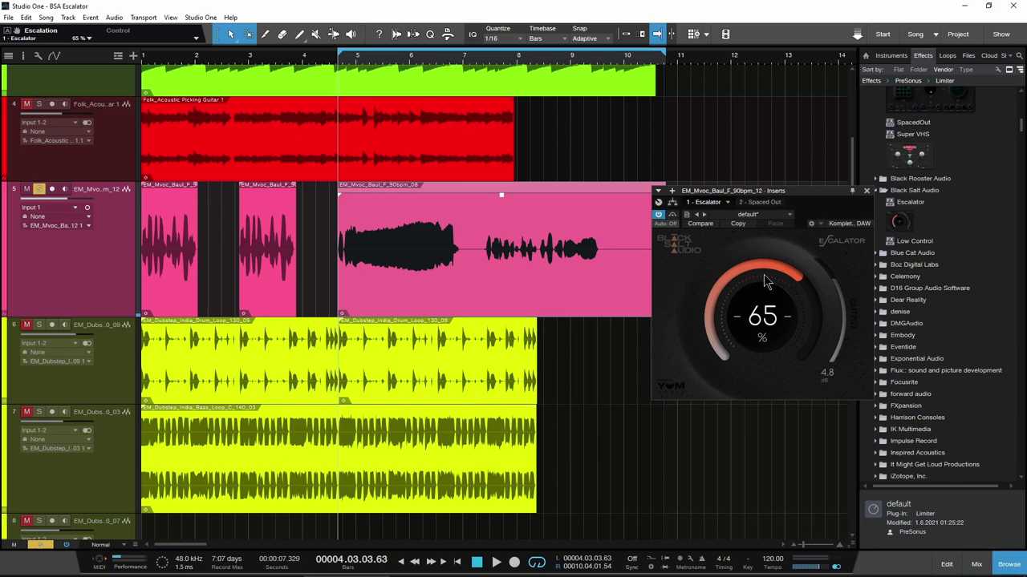
{"action": "key", "text": "Home"}
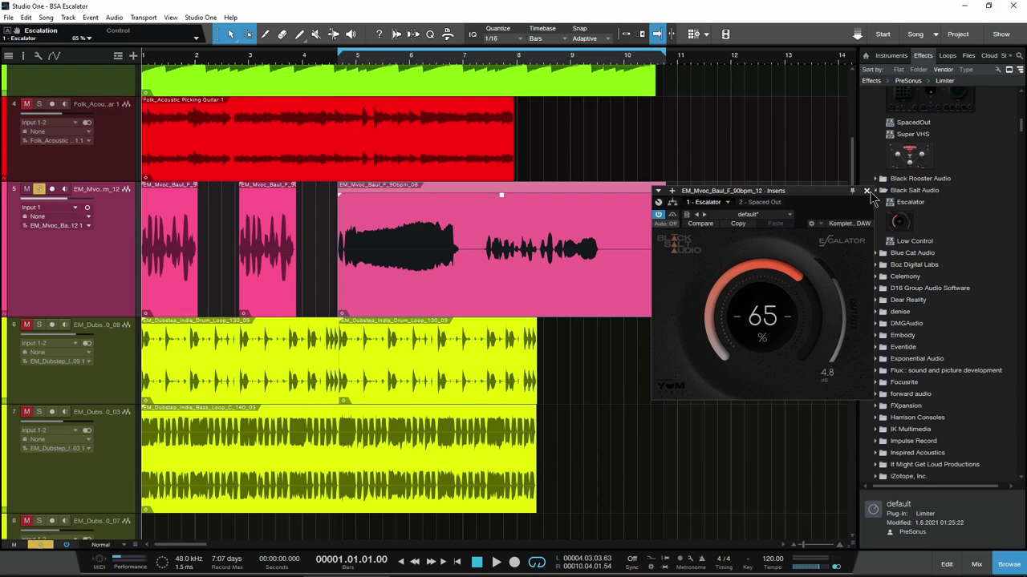
{"action": "left_click", "coordinate": [867, 191]}
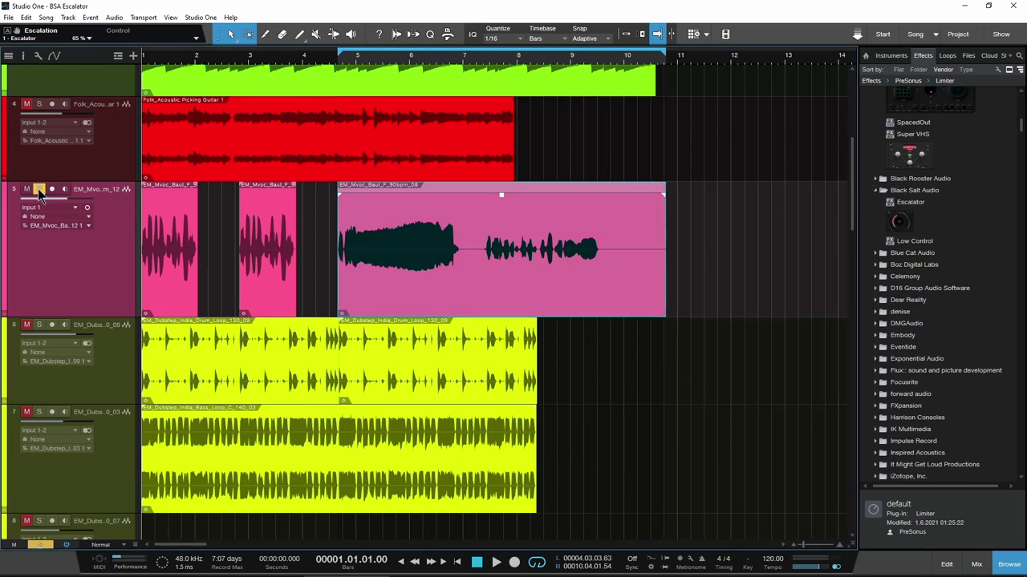
Enlarge the acoustic guitar track, loop its event, and open its Escalator beside the clips
{"action": "left_click_drag", "start_coordinate": [76, 182], "coordinate": [77, 231]}
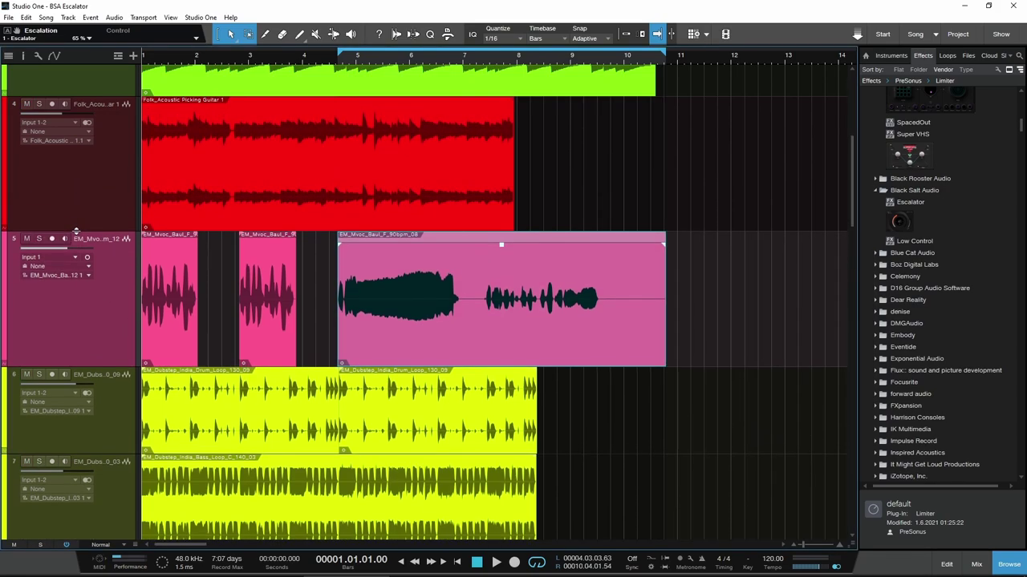
{"action": "left_click", "coordinate": [195, 202]}
{"action": "key", "text": "p"}
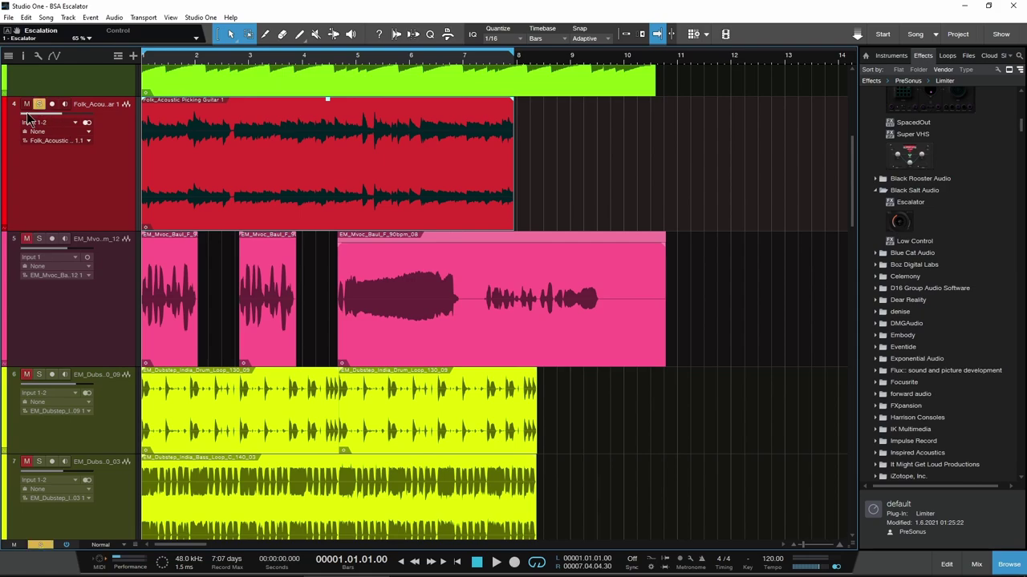
{"action": "left_click", "coordinate": [15, 105]}
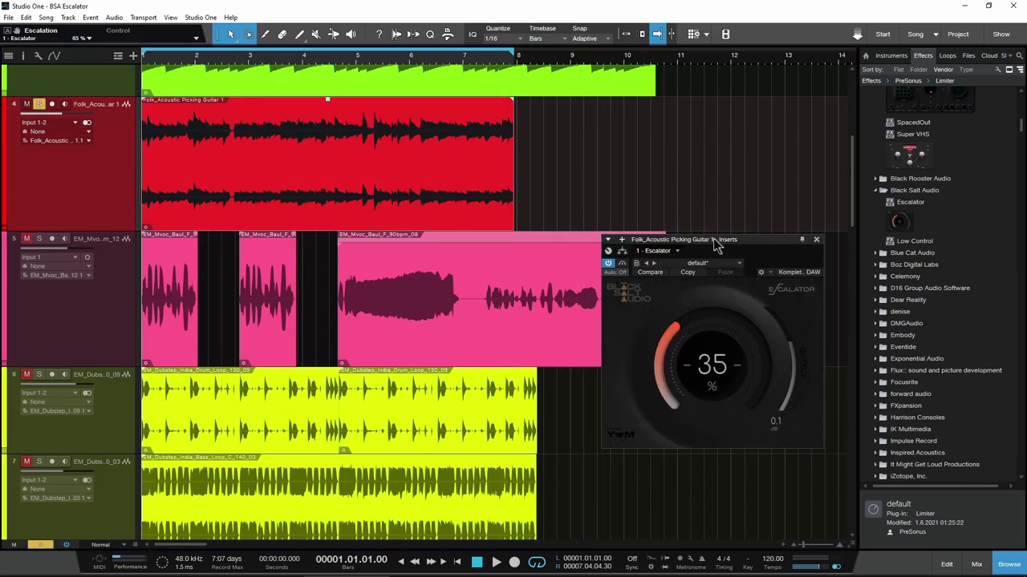
{"action": "left_click_drag", "start_coordinate": [714, 240], "coordinate": [686, 163]}
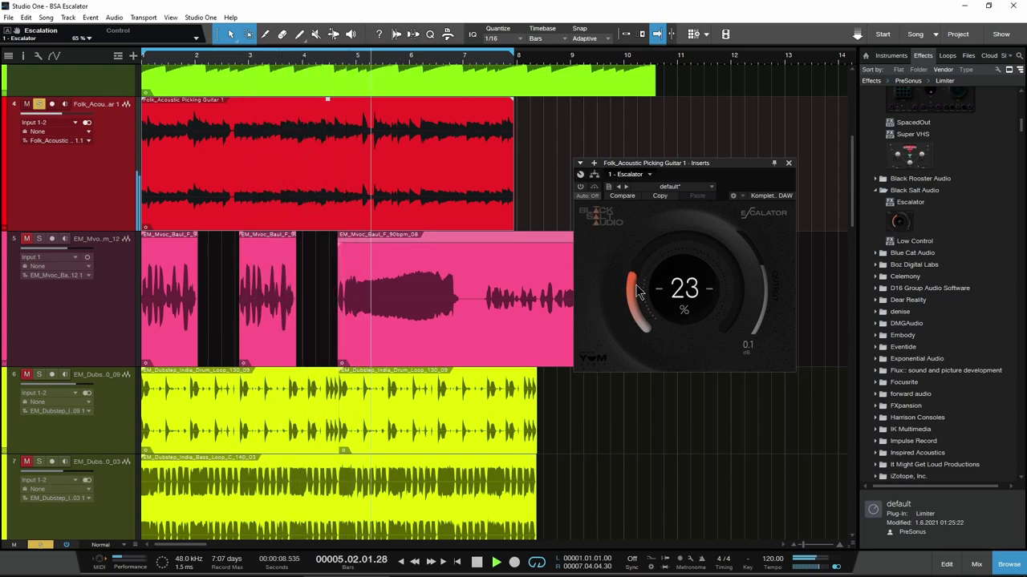
Switch the guitar's Escalator on and set its drive to 27% while looping
{"action": "left_click_drag", "start_coordinate": [638, 290], "coordinate": [637, 303]}
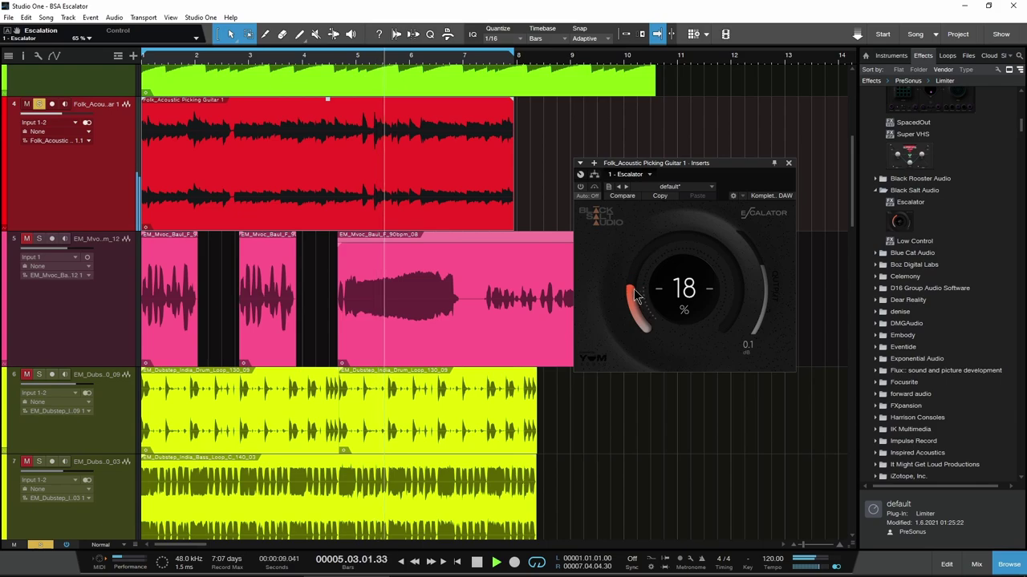
{"action": "left_click", "coordinate": [580, 186]}
{"action": "key", "text": "space"}
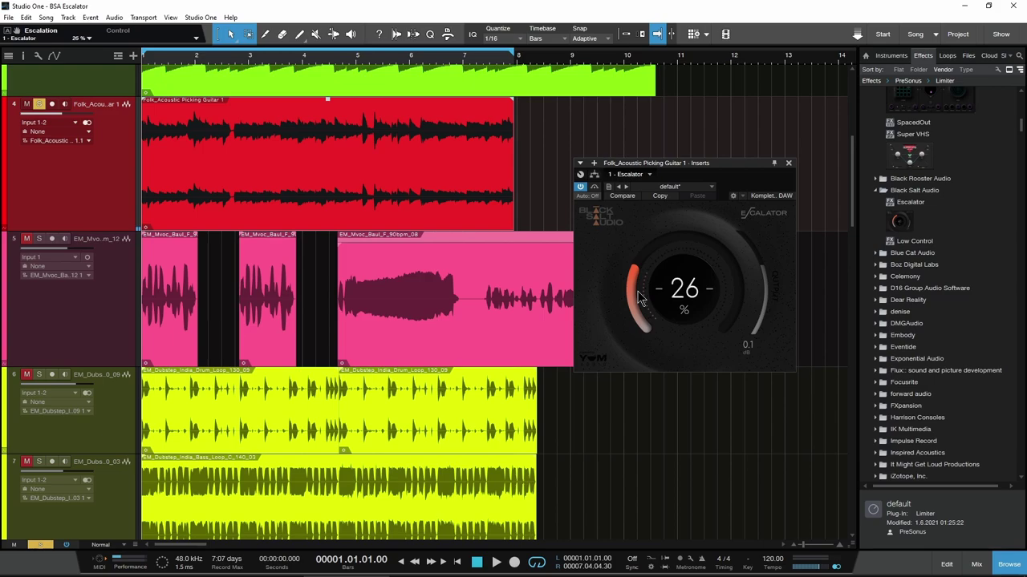
{"action": "key", "text": "space"}
{"action": "left_click_drag", "start_coordinate": [639, 297], "coordinate": [641, 294]}
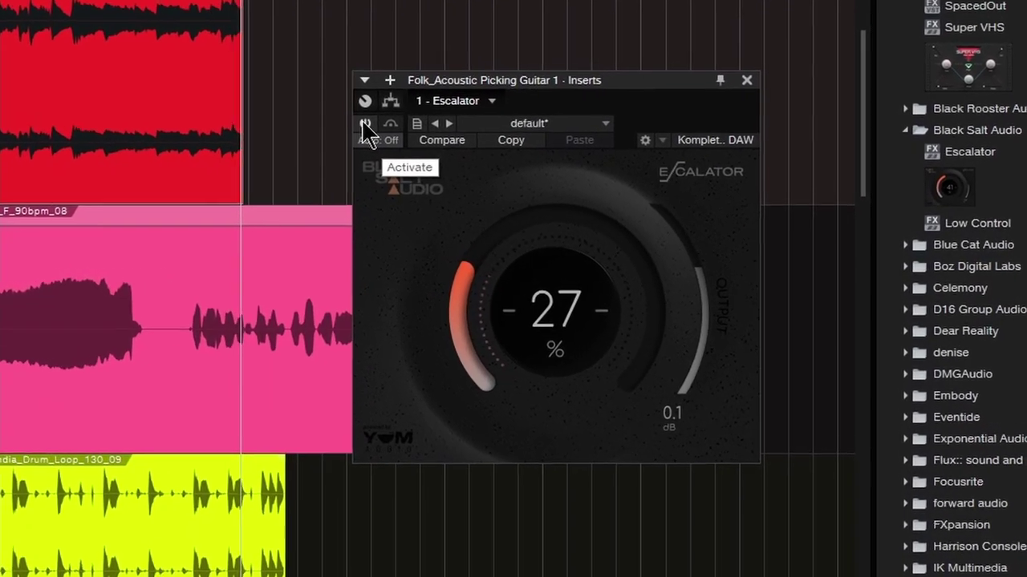
A/B the guitar's Escalator by bypassing and re-enabling it, ending switched on at 30% drive
{"action": "left_click", "coordinate": [452, 150]}
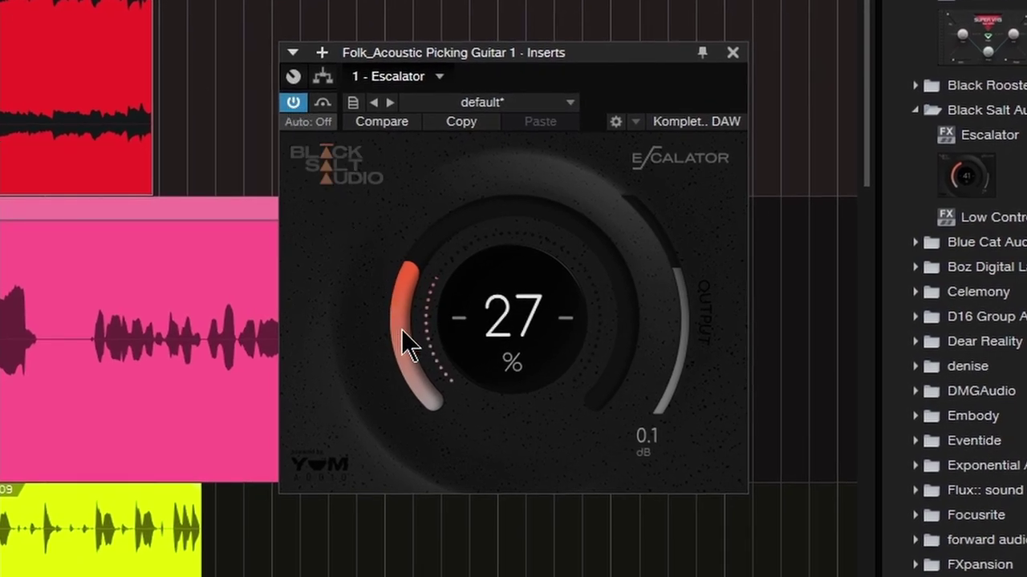
{"action": "mouse_move", "coordinate": [404, 329]}
{"action": "left_mouse_down"}
{"action": "mouse_move", "coordinate": [439, 165]}
{"action": "mouse_move", "coordinate": [446, 223]}
{"action": "mouse_move", "coordinate": [418, 386]}
{"action": "left_mouse_up"}
{"action": "left_click", "coordinate": [291, 103]}
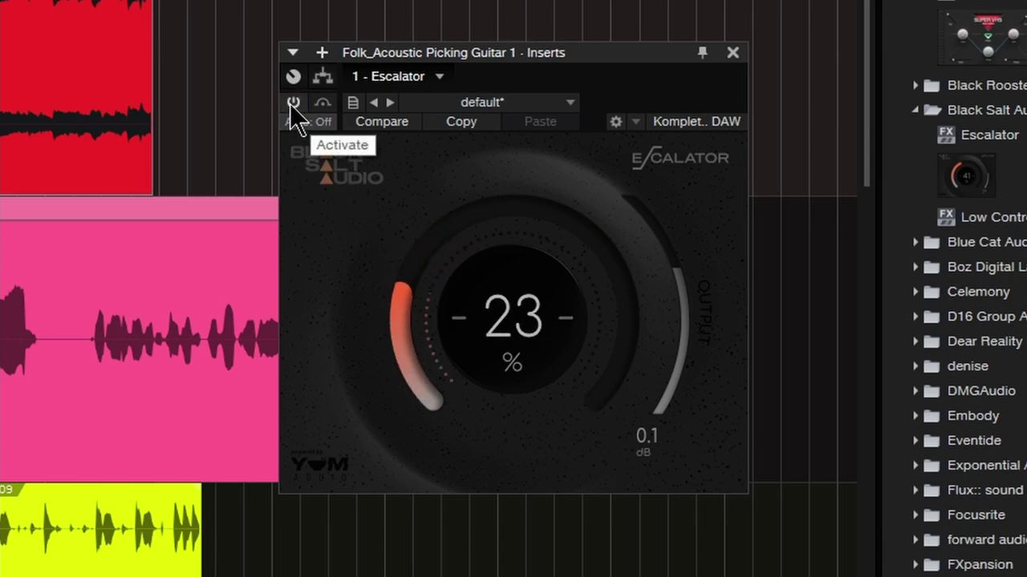
{"action": "left_click", "coordinate": [291, 102]}
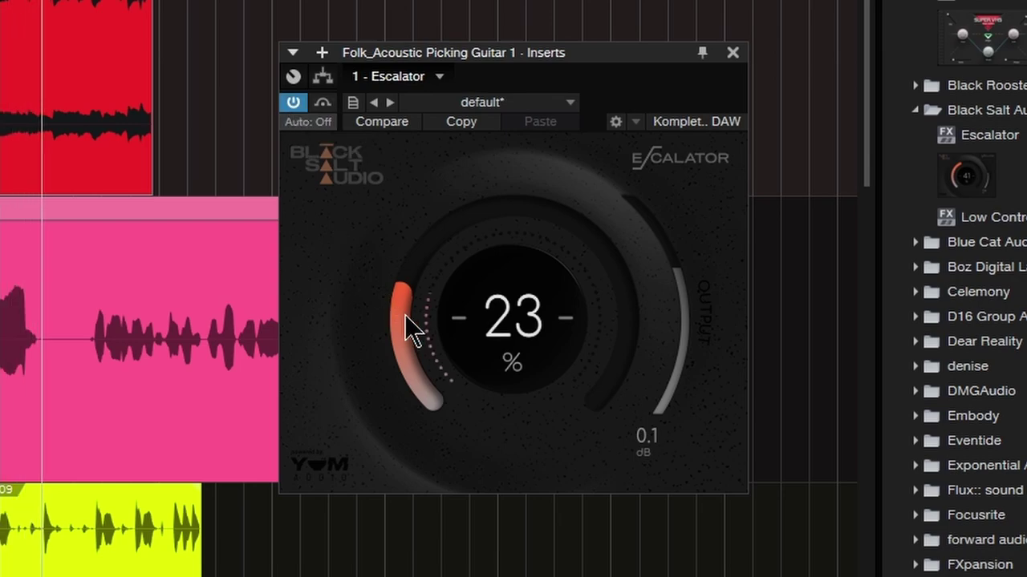
{"action": "scroll", "coordinate": [406, 335], "scroll_direction": "up", "scroll_amount": 1}
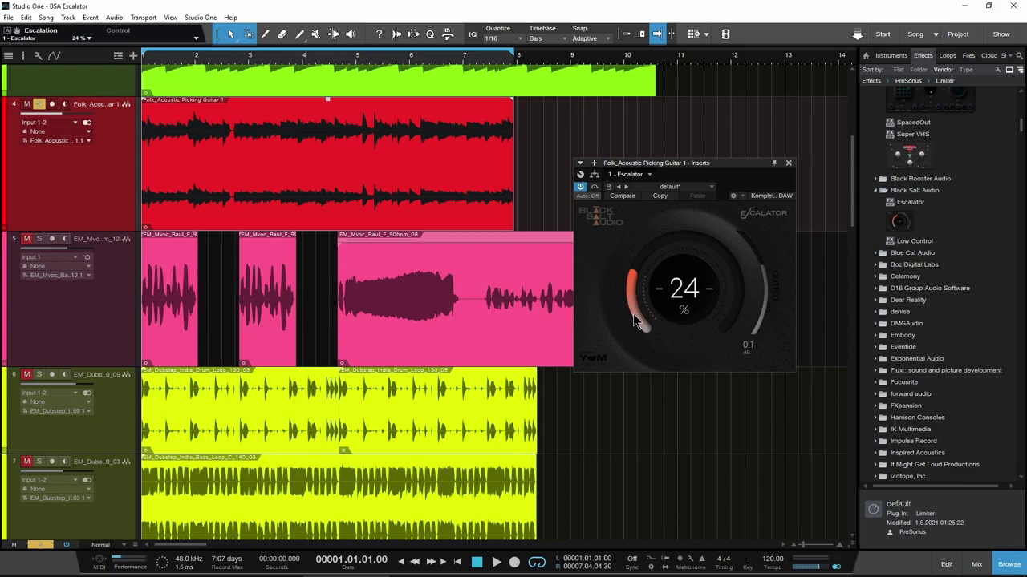
{"action": "mouse_move", "coordinate": [633, 315]}
{"action": "left_mouse_down"}
{"action": "mouse_move", "coordinate": [655, 235]}
{"action": "mouse_move", "coordinate": [652, 314]}
{"action": "left_mouse_up"}
After viewing the Escalator web page, set the guitar's Escalator to 39% drive, 7.0 dB output
{"action": "left_click", "coordinate": [221, 567]}
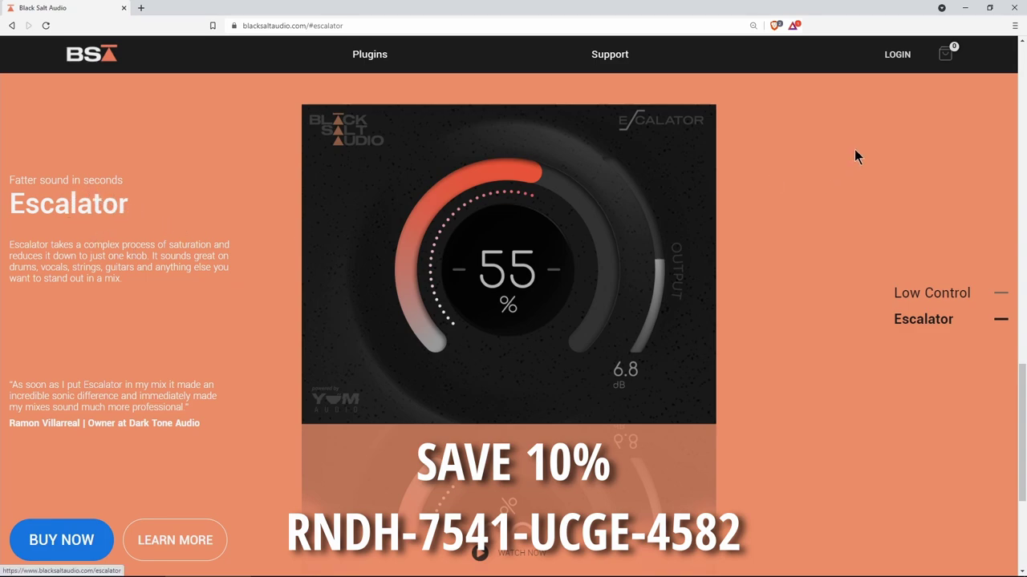
{"action": "left_click", "coordinate": [965, 10]}
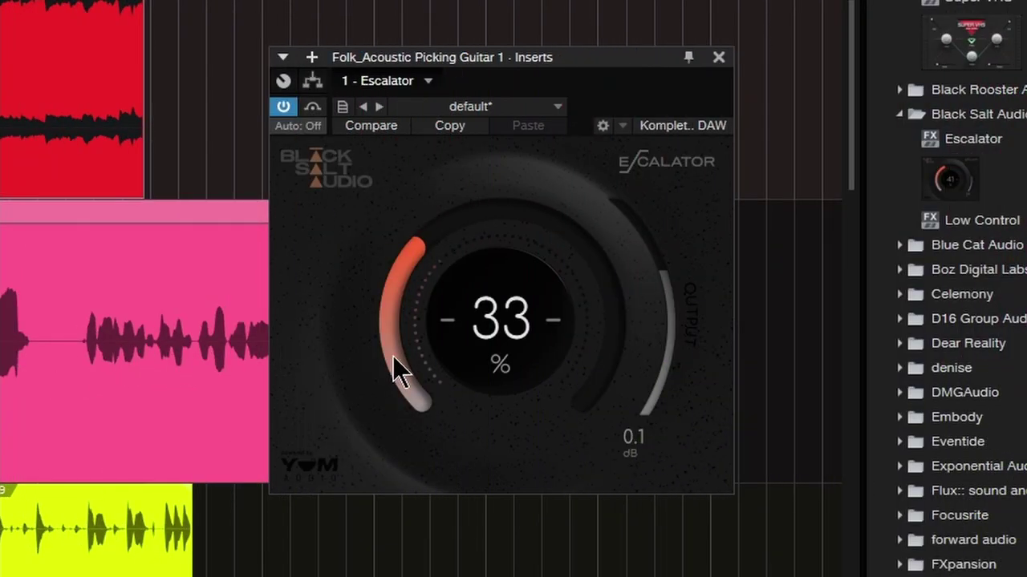
{"action": "mouse_move", "coordinate": [392, 357]}
{"action": "left_mouse_down"}
{"action": "mouse_move", "coordinate": [445, 227]}
{"action": "mouse_move", "coordinate": [414, 359]}
{"action": "left_mouse_up"}
{"action": "left_click_drag", "start_coordinate": [661, 347], "coordinate": [666, 313]}
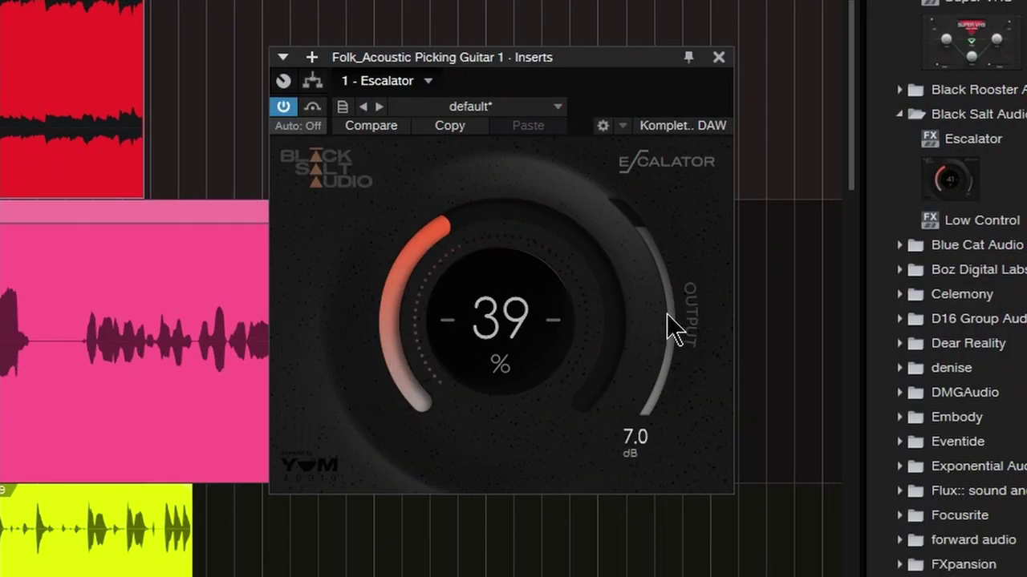